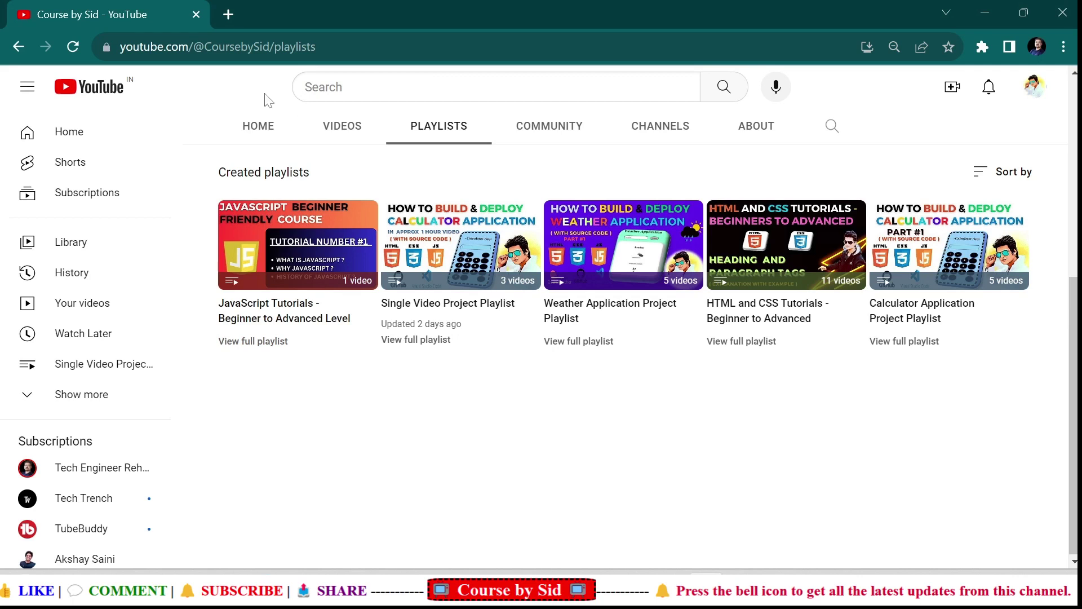
Open a new browser tab beside the YouTube playlists page to reach the Google start page.
left_click(228, 15)
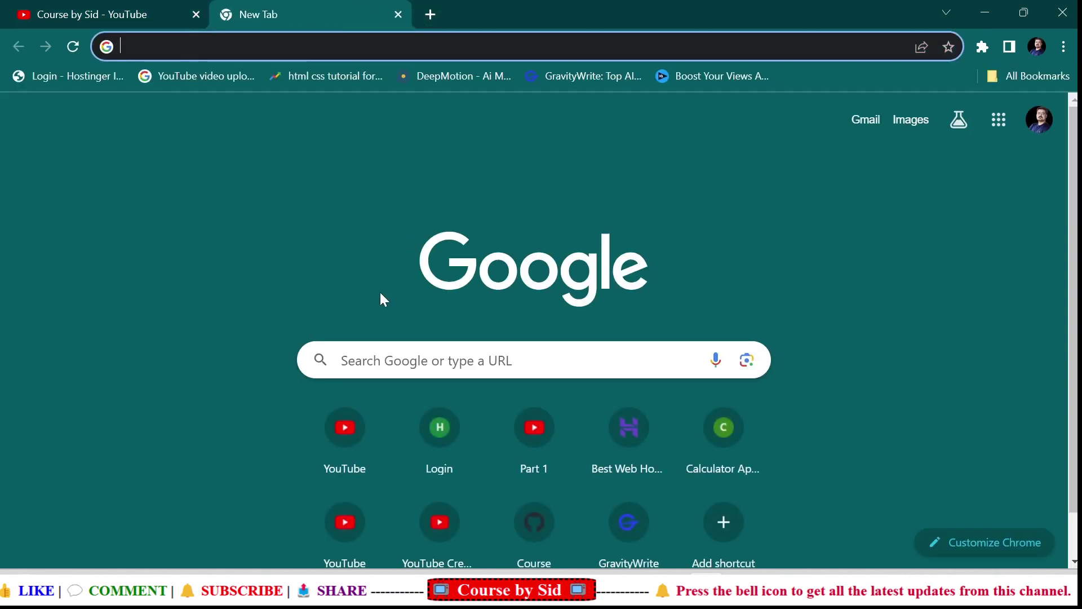
Search Google for 'canva' and go to the Canva home page from the results.
left_click(383, 360)
left_click(359, 399)
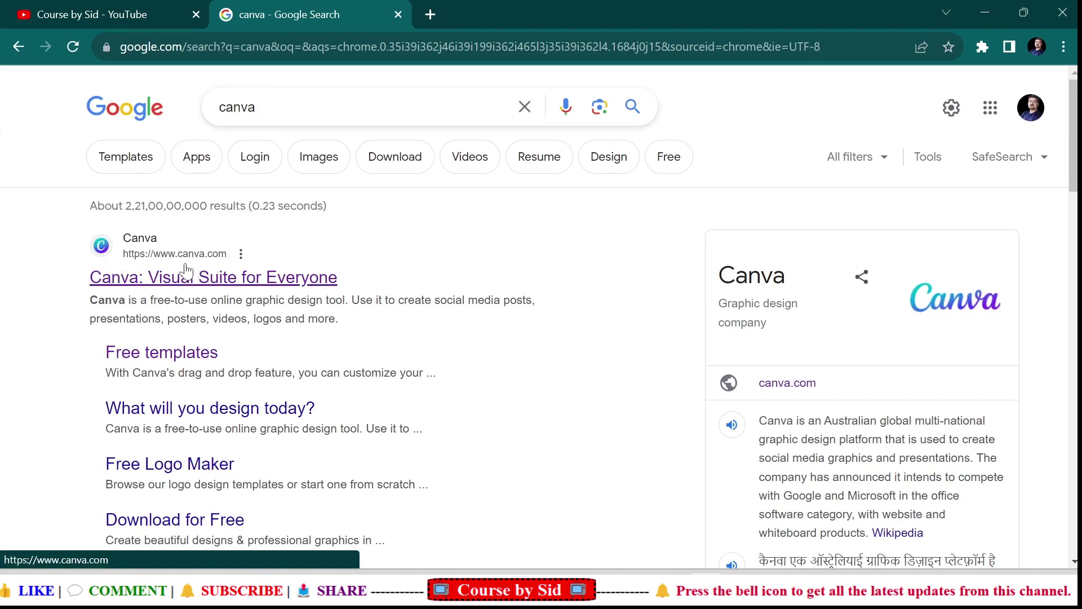
left_click(231, 280)
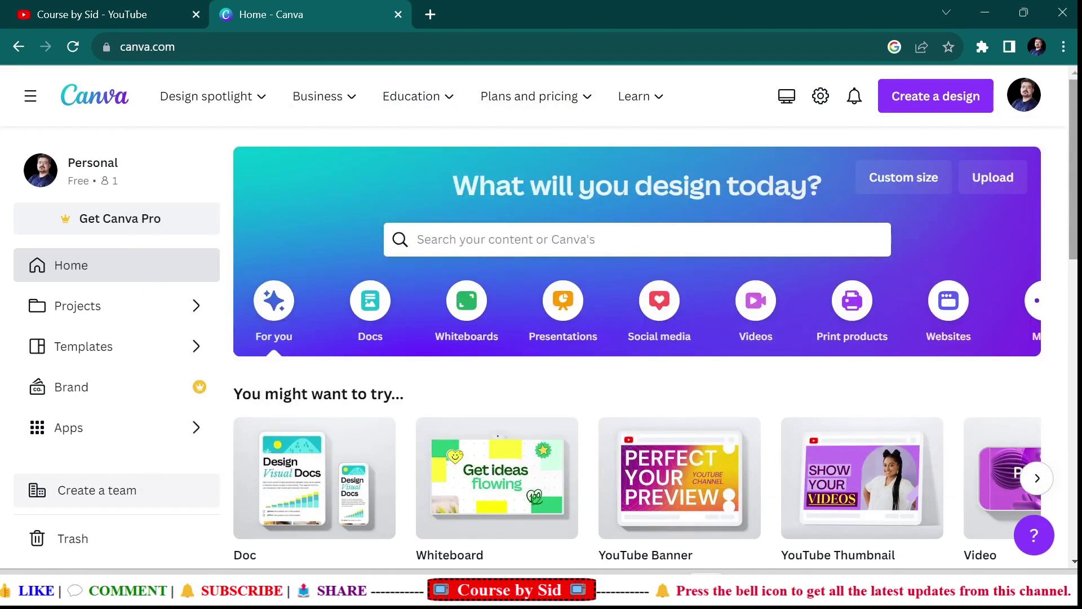
Search Canva's templates for 'youtube thumbnail'.
scroll(356, 299, "down", 3)
scroll(357, 299, "up", 3)
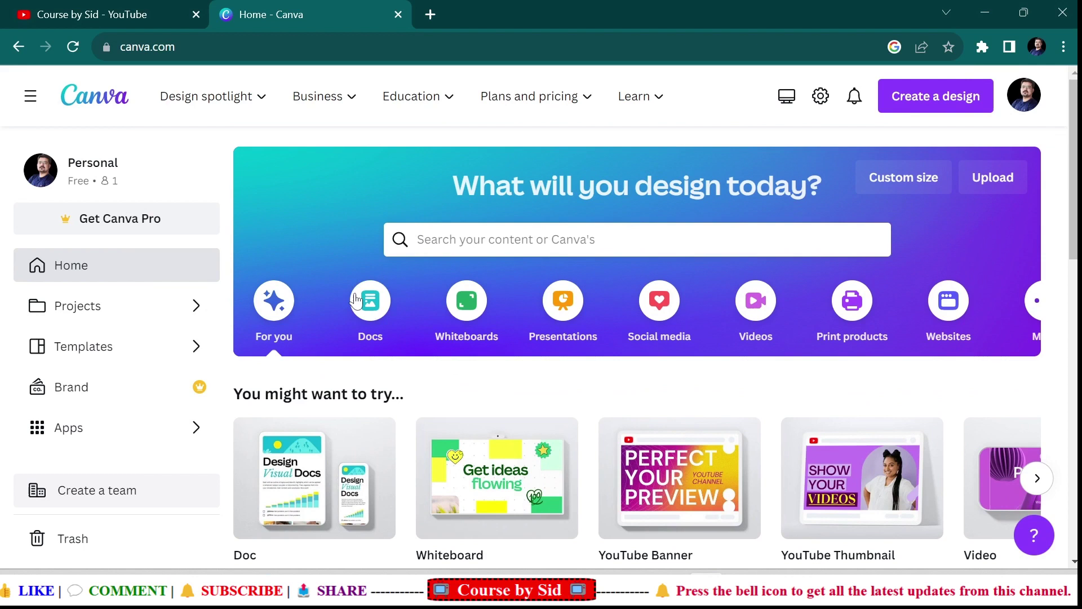
left_click(434, 243)
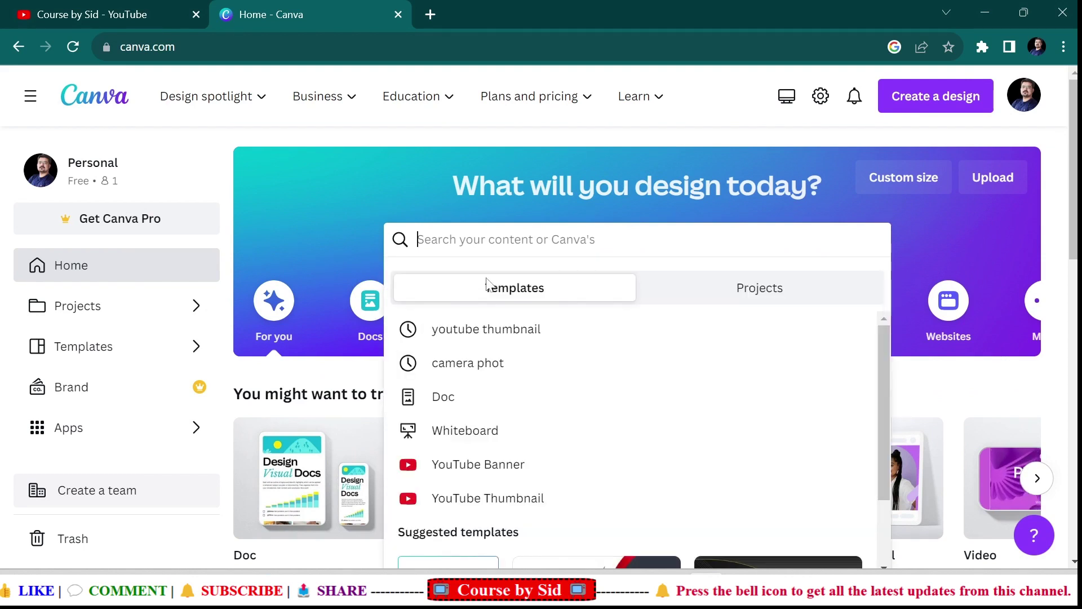
left_click(502, 337)
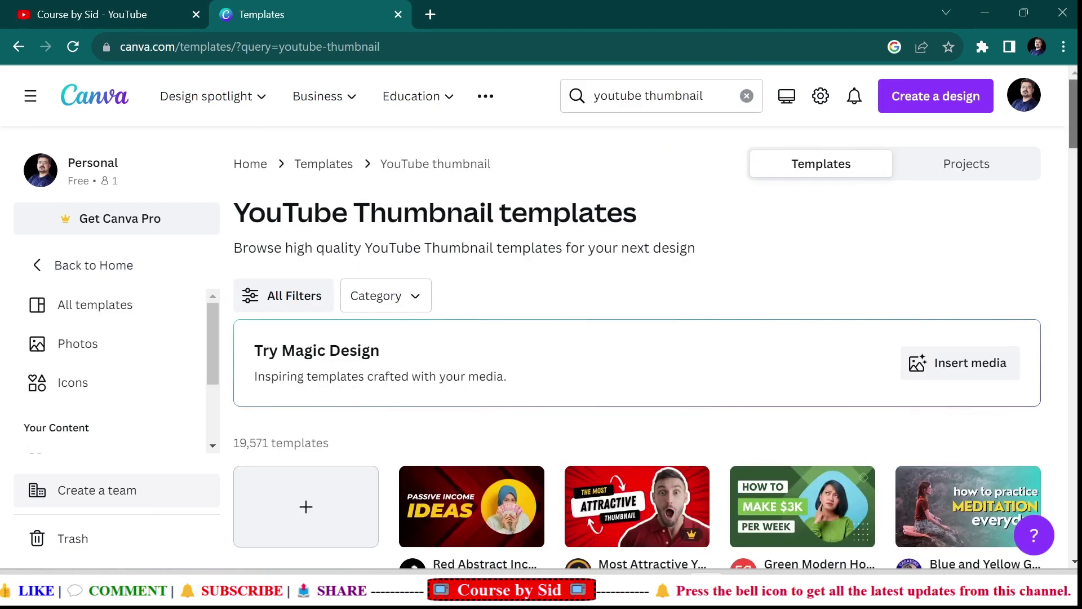
Scroll through the YouTube thumbnail template results to browse the available designs.
scroll(637, 338, "down", 3)
scroll(637, 338, "up", 3)
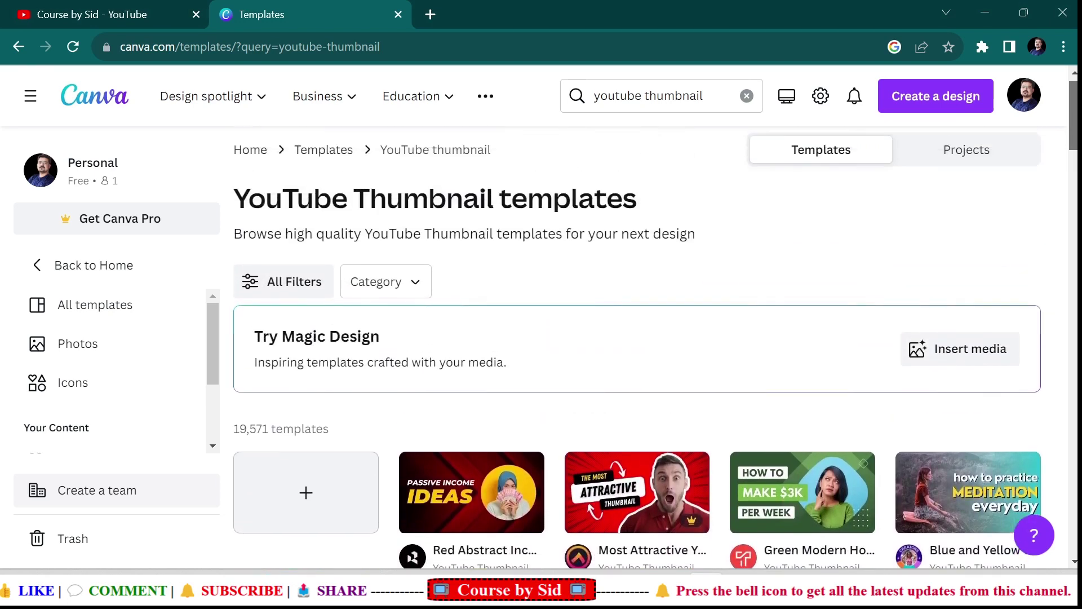
scroll(258, 249, "down", 3)
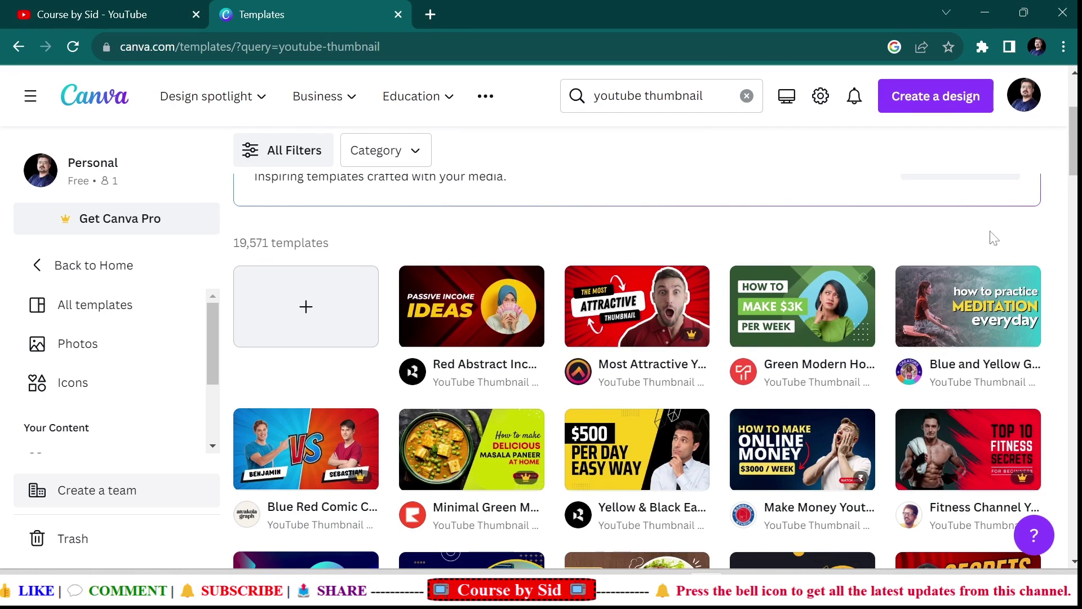
scroll(993, 238, "up", 3)
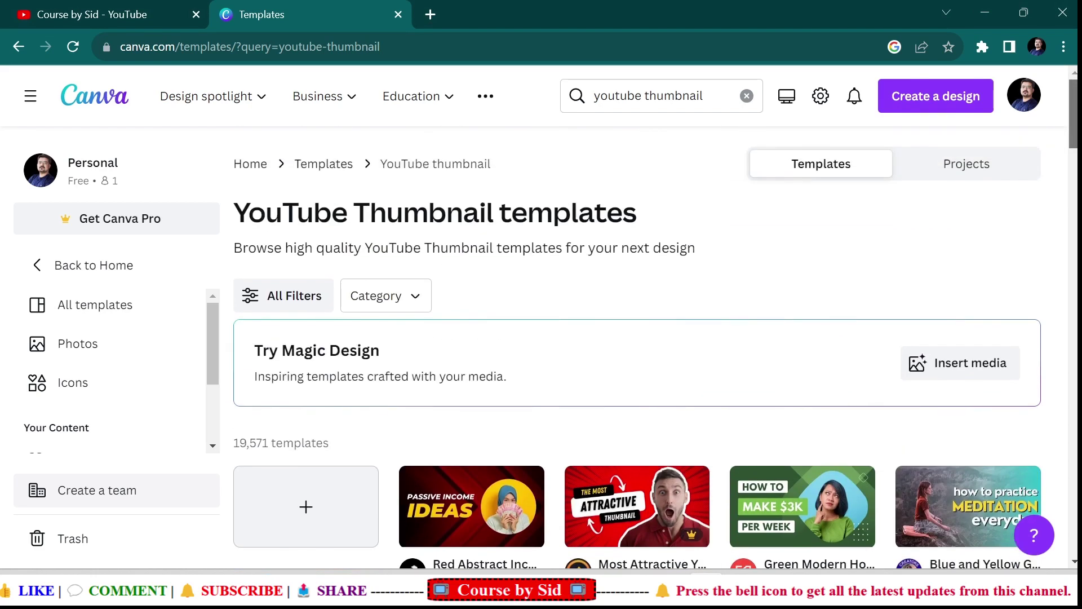
scroll(637, 347, "down", 5)
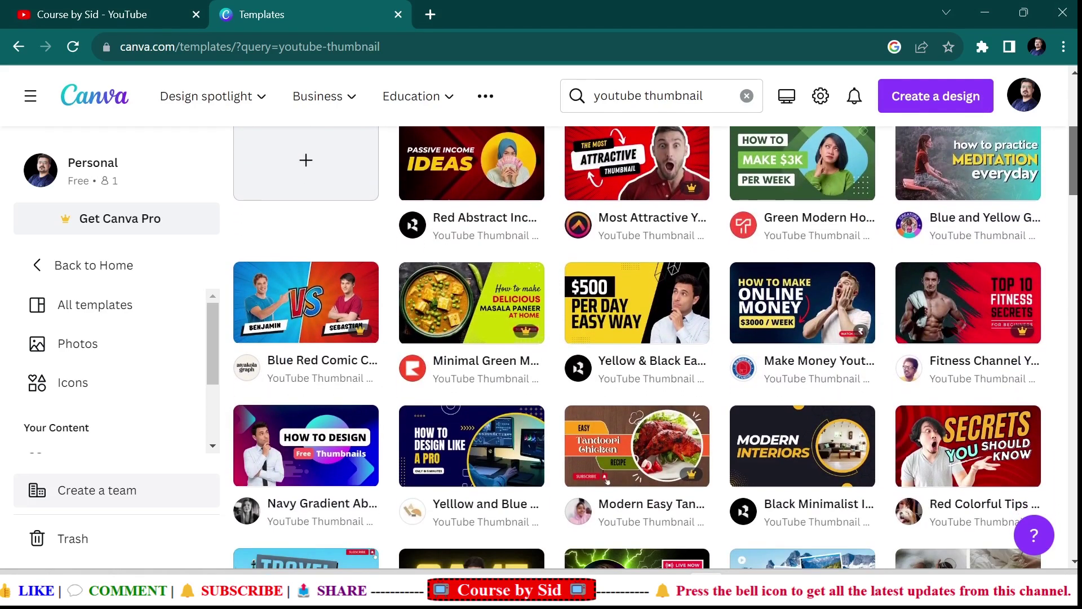
scroll(607, 480, "up", 2)
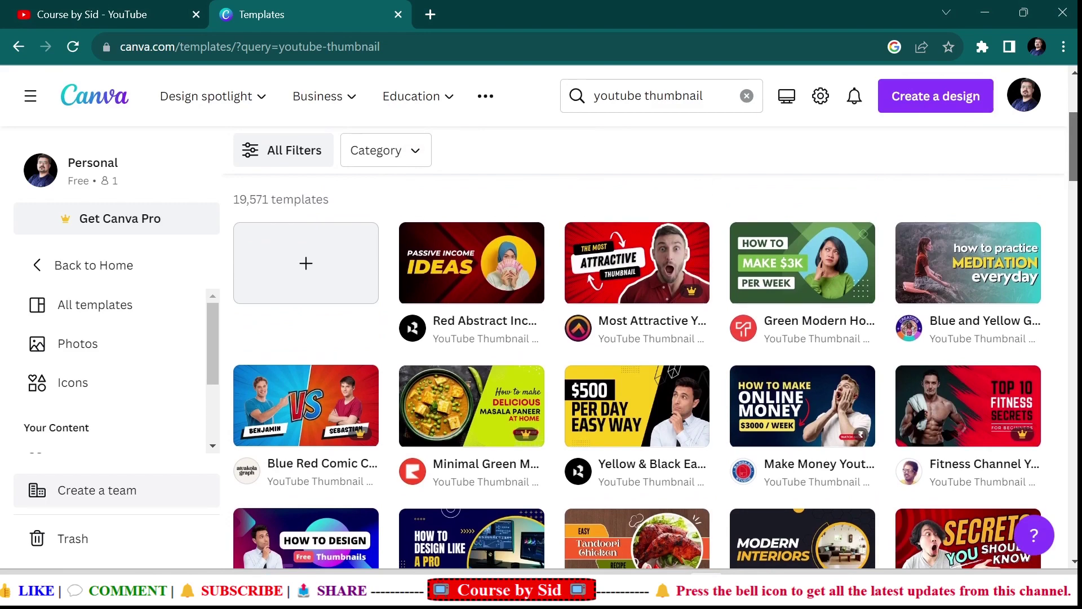
scroll(457, 212, "down", 2)
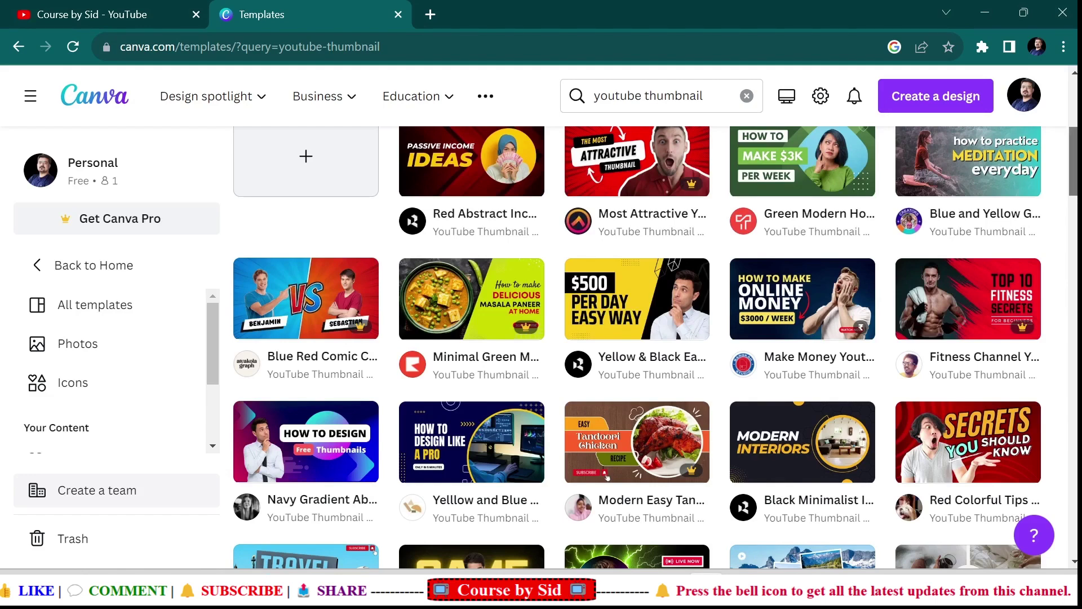
scroll(654, 347, "down", 5)
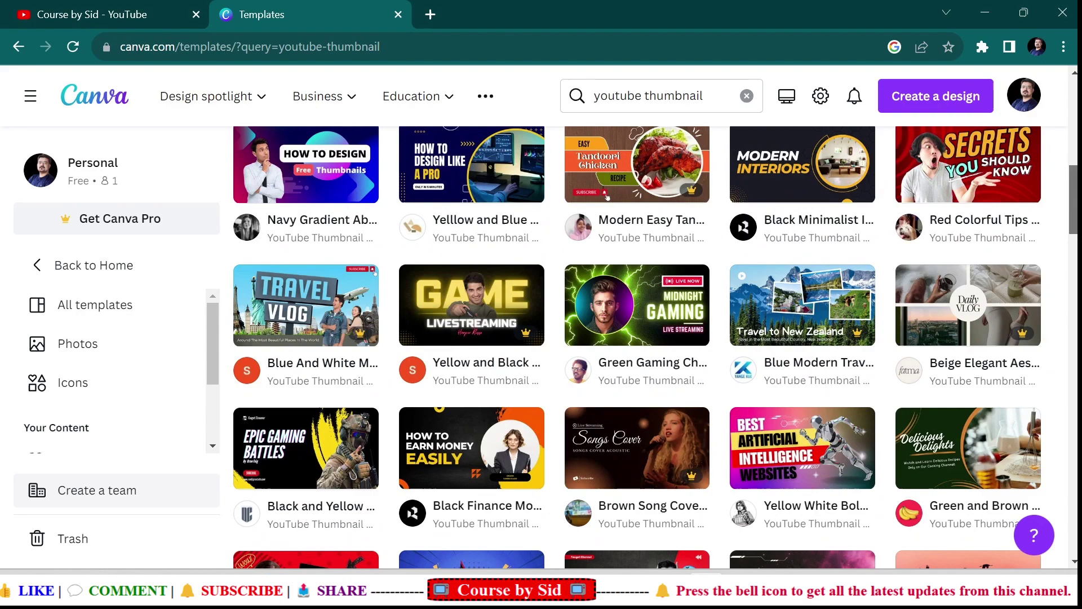
scroll(654, 347, "up", 3)
scroll(607, 331, "down", 10)
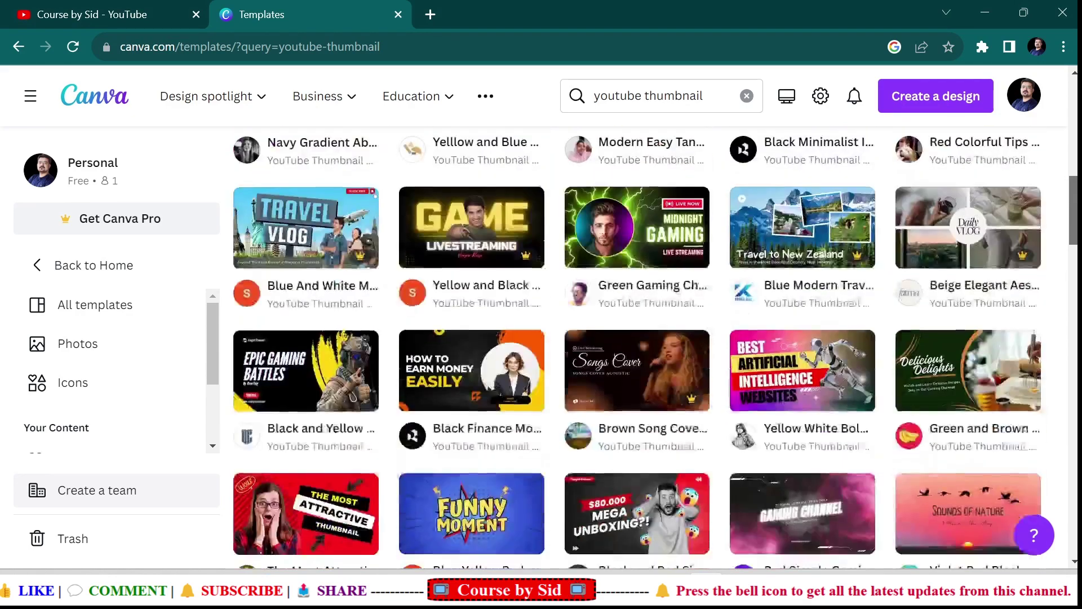
scroll(864, 347, "down", 4)
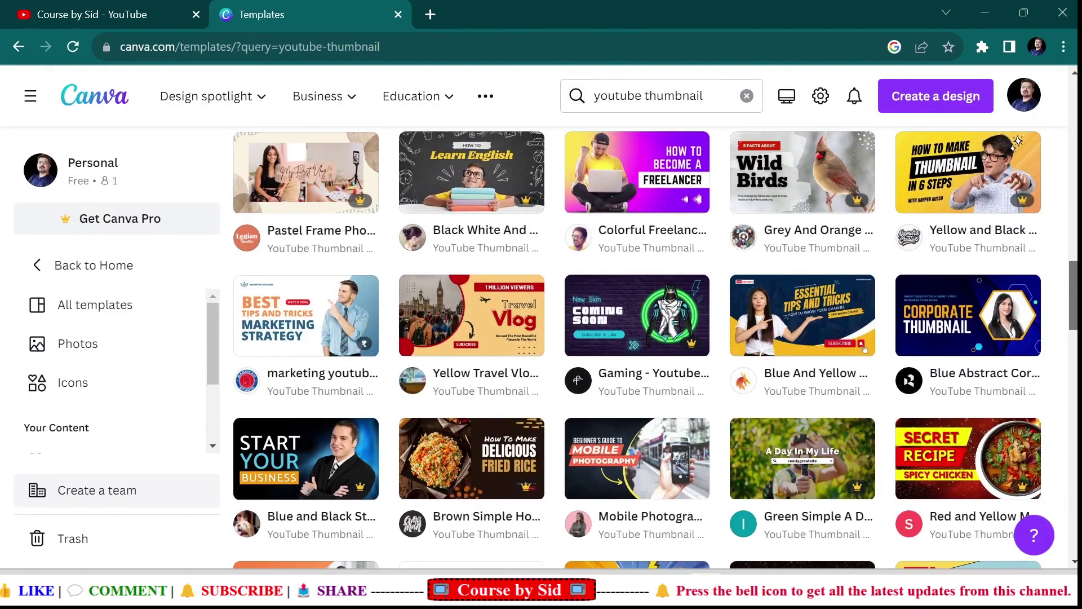
scroll(655, 347, "down", 3)
scroll(655, 347, "up", 6)
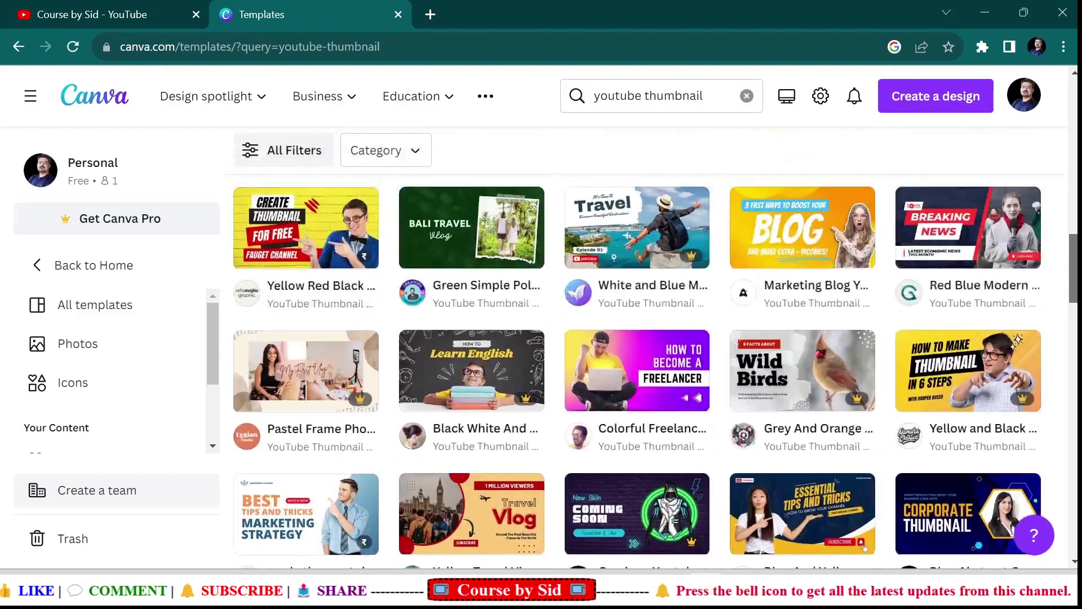
scroll(655, 347, "down", 6)
scroll(1075, 309, "down", 5)
scroll(1075, 309, "up", 9)
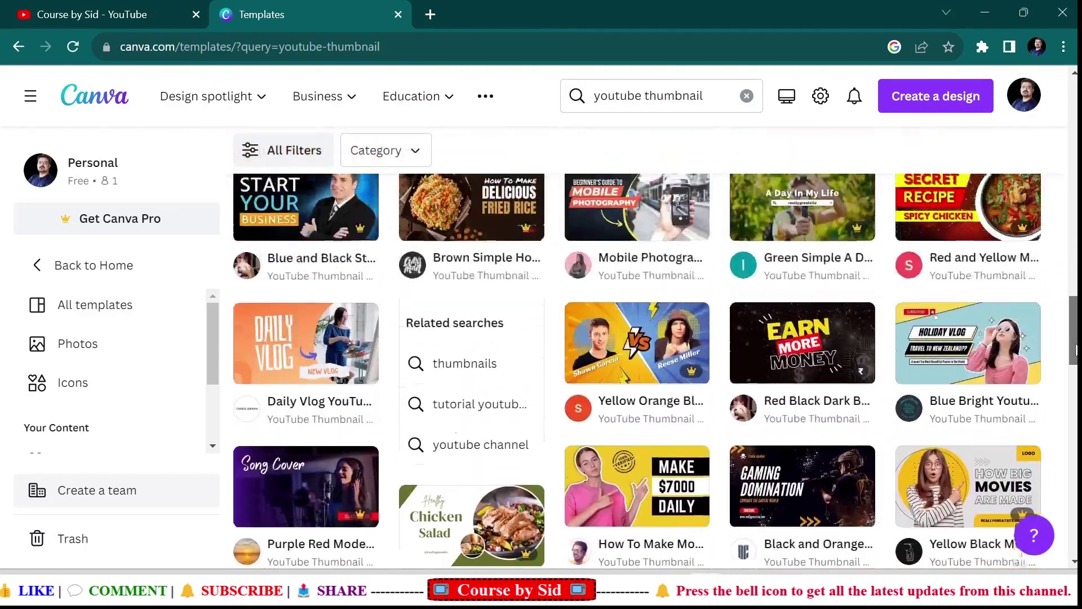
left_click_drag(1075, 309, 1066, 158)
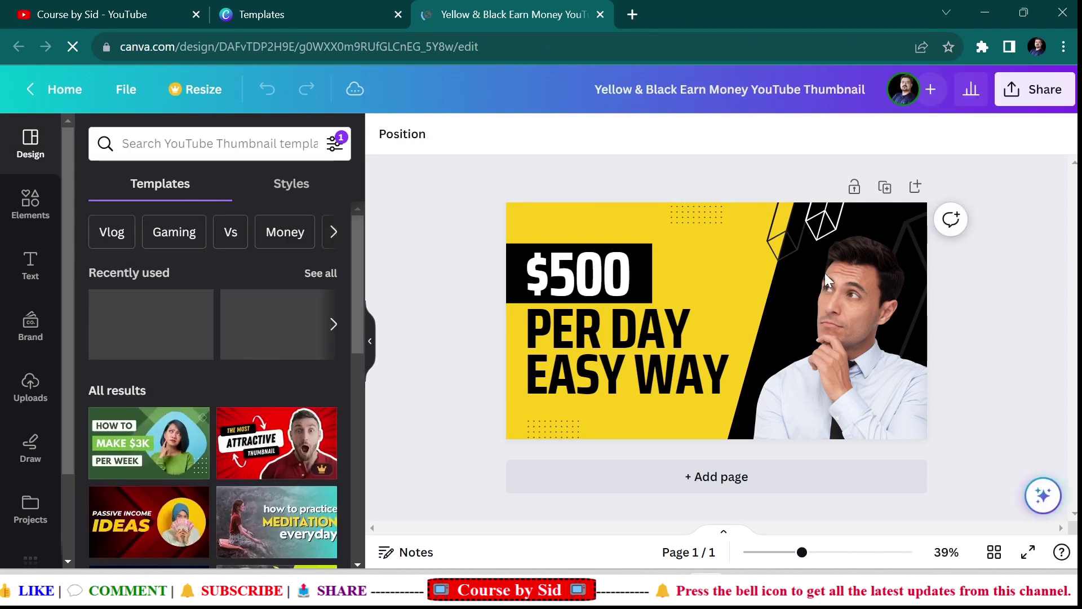
Replace the '$500' text in the black tag with '10 MINS'.
left_click(599, 297)
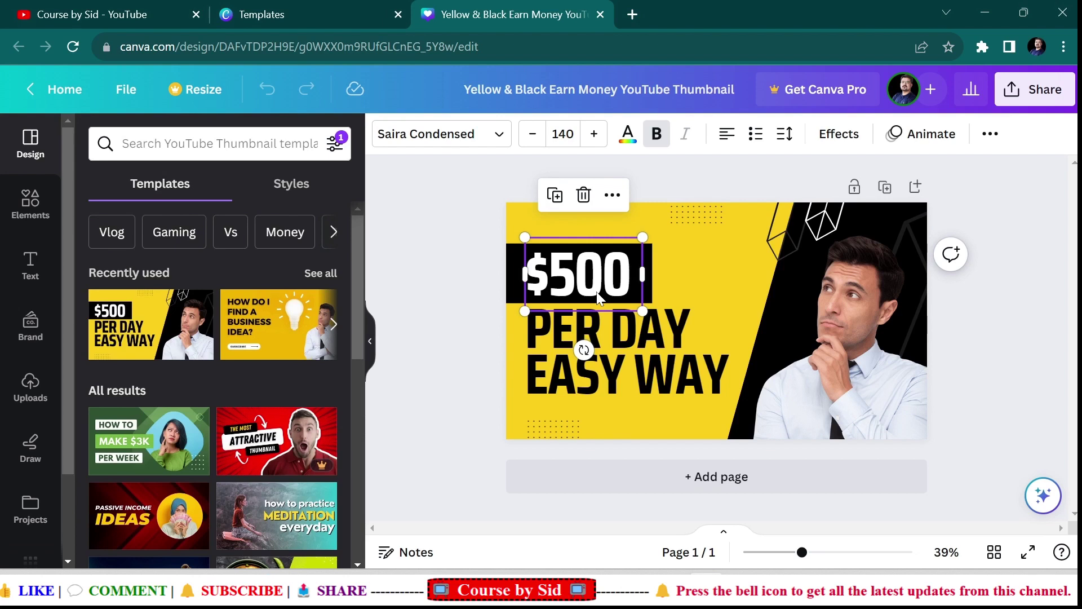
key("Delete")
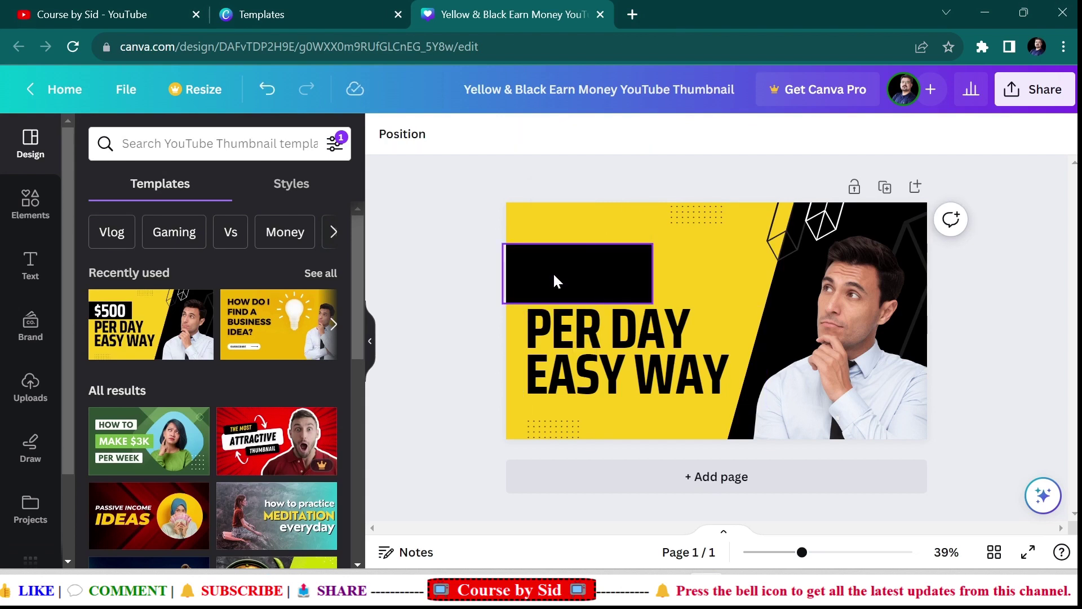
key("ctrl+z")
double_click(555, 280)
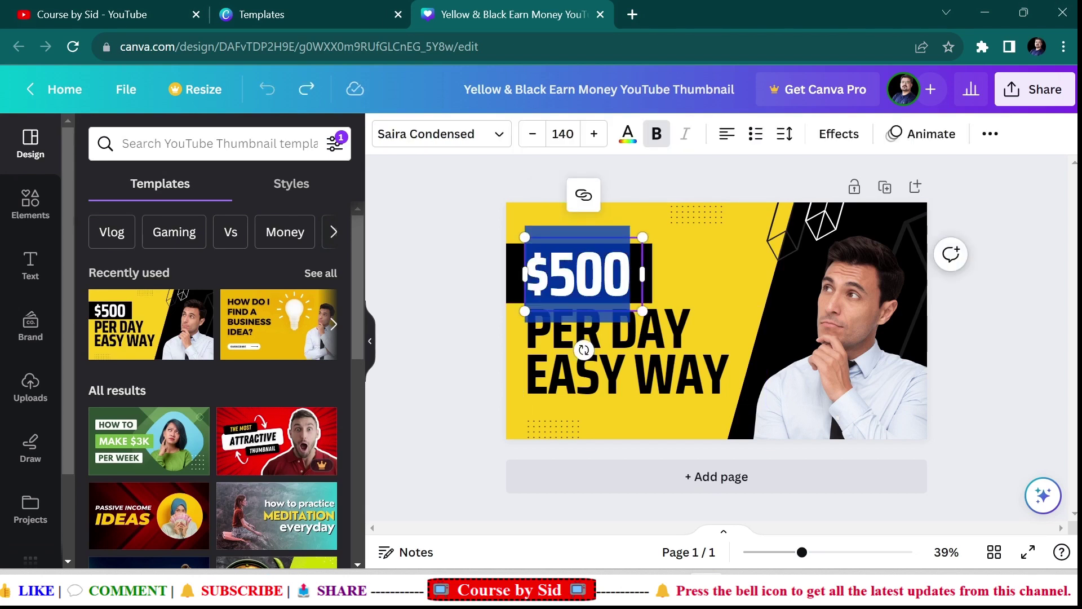
key("End")
key("BackSpace")
key("BackSpace")
key("BackSpace")
key("BackSpace")
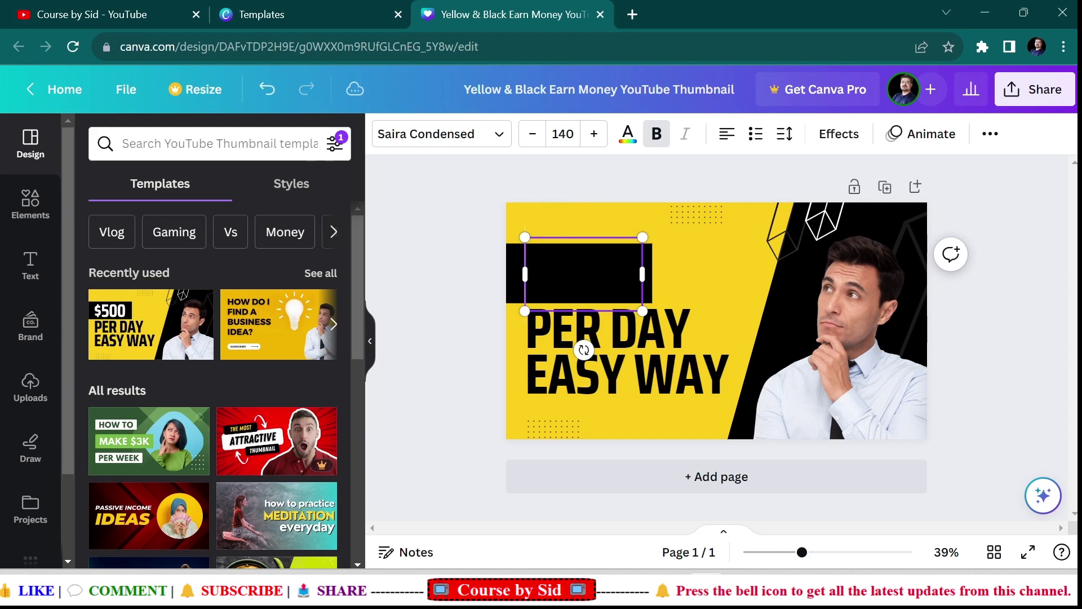
type("10")
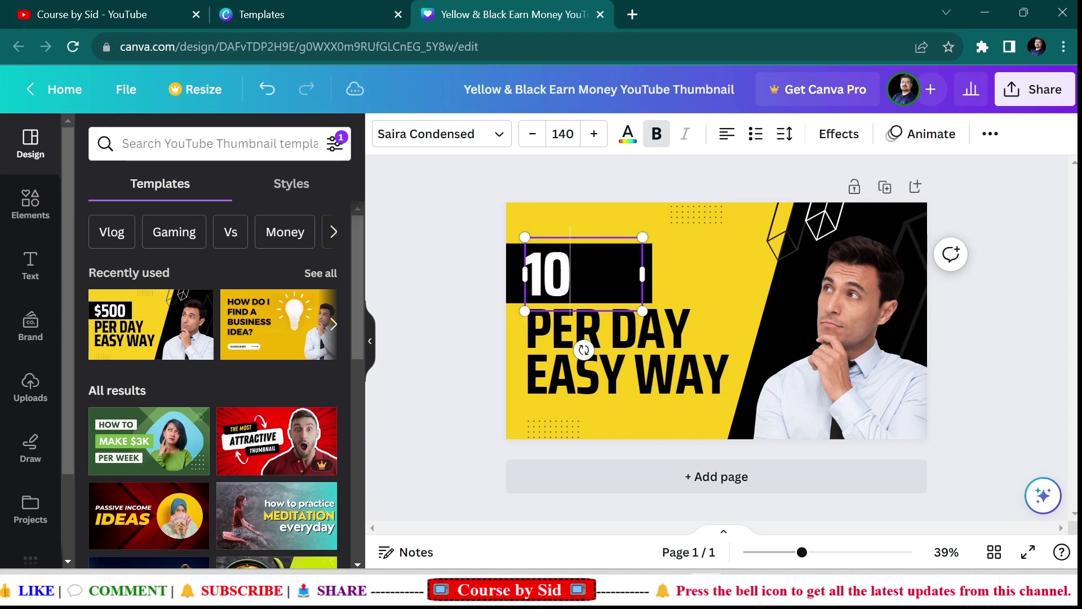
type(" MINS")
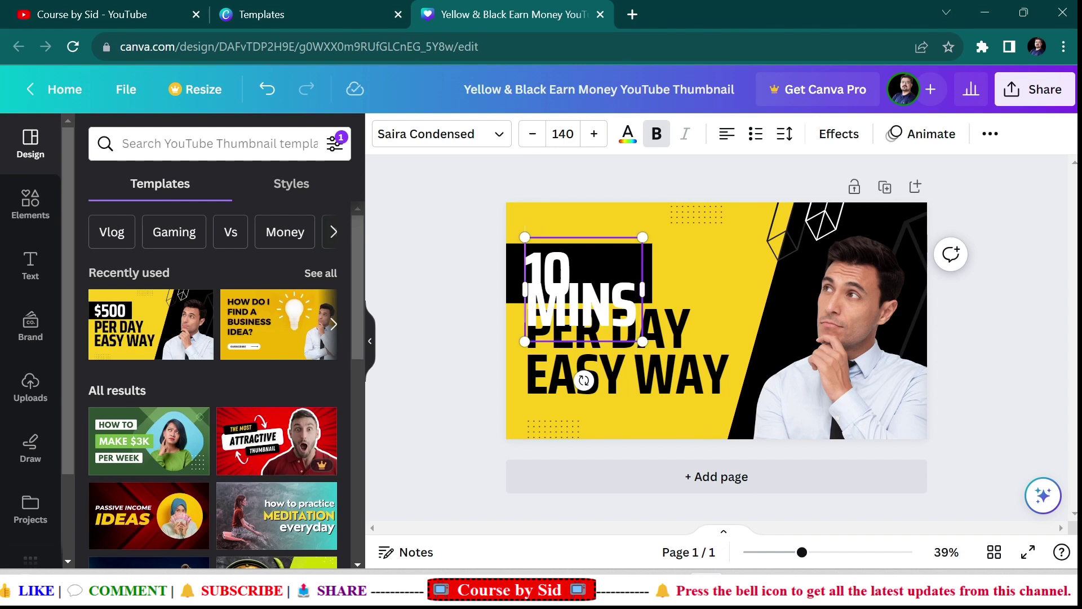
Reduce the '10 MINS' text to font size 64.
key("ctrl+a")
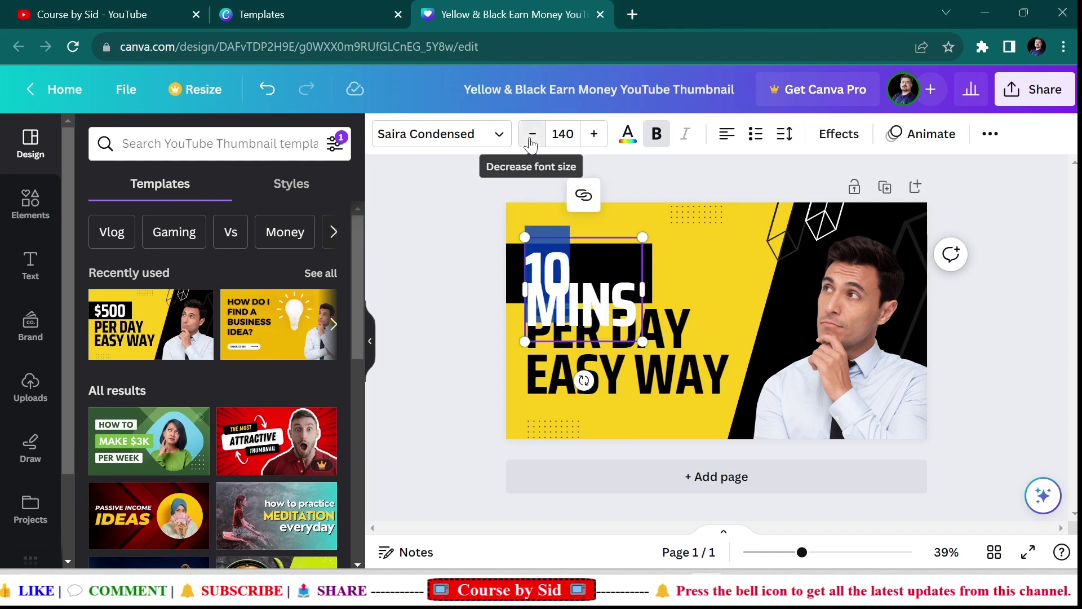
left_click(531, 138)
left_click(530, 138)
left_click(531, 138)
left_click(530, 138)
left_click(531, 138)
left_click(531, 138)
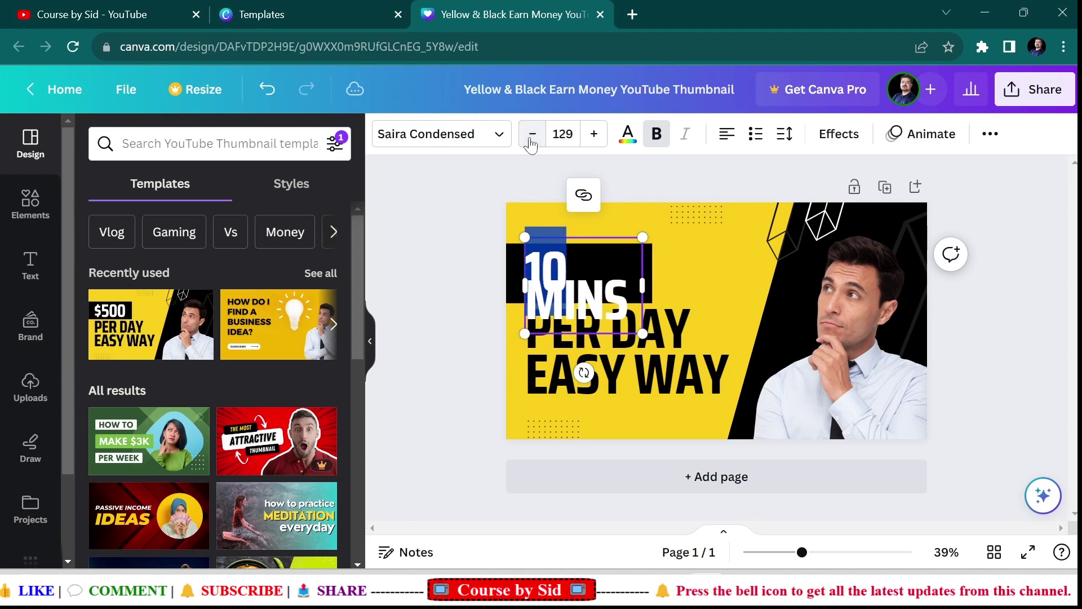
left_click(530, 137)
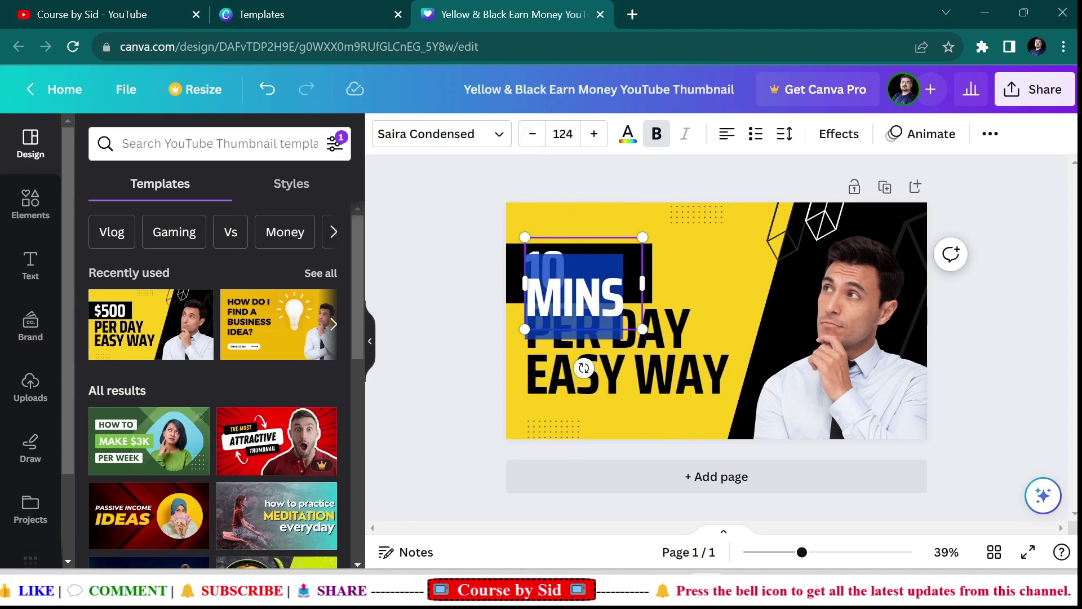
left_click(533, 138)
left_click(533, 138)
left_click(533, 139)
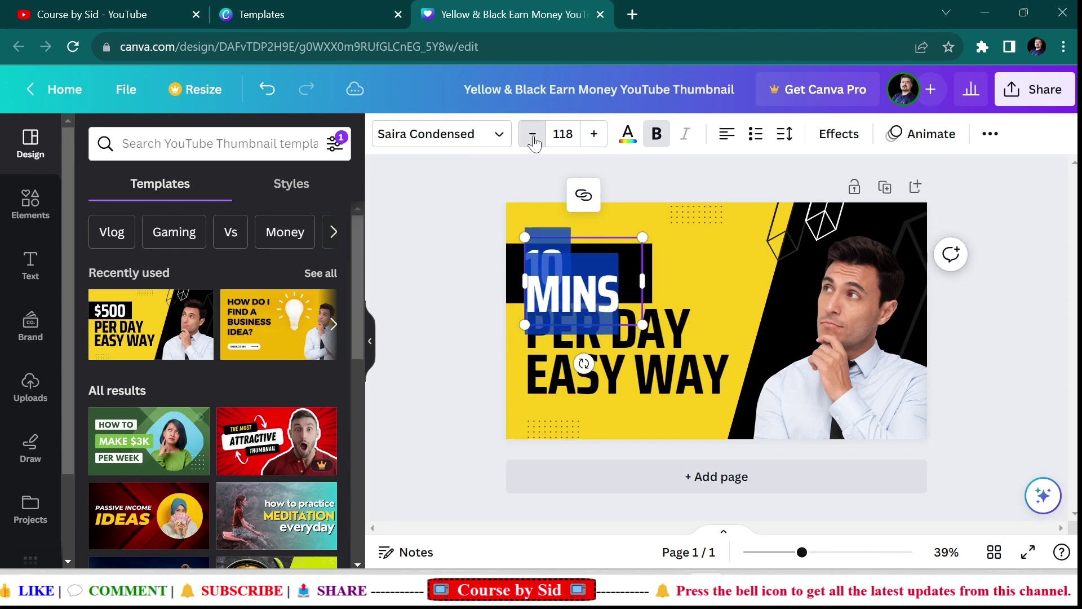
left_click(533, 139)
left_click(532, 139)
left_click(533, 138)
left_click(533, 138)
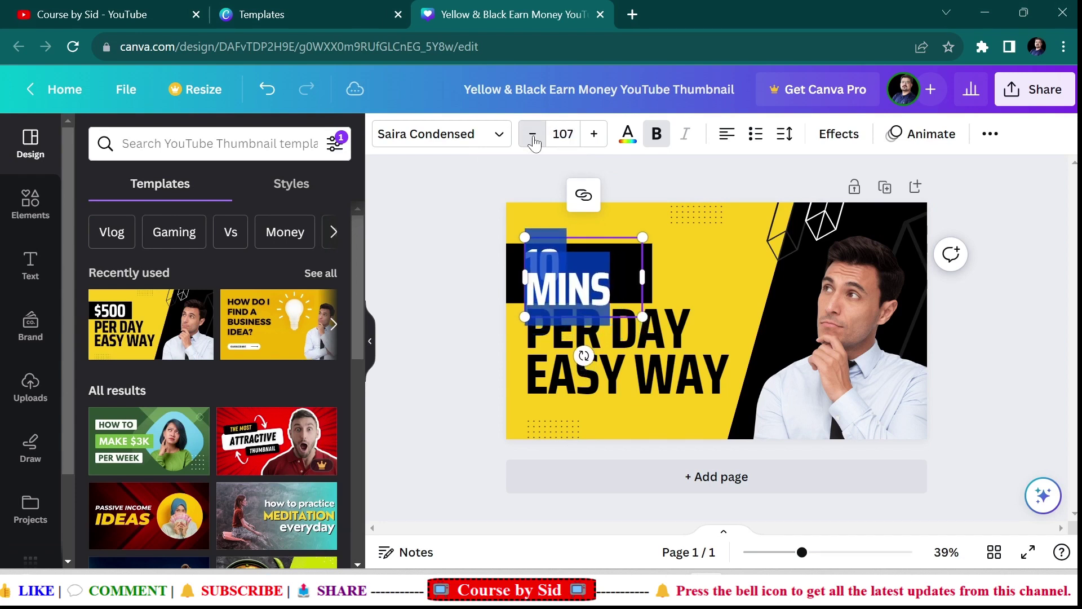
left_click(533, 138)
left_click(533, 138)
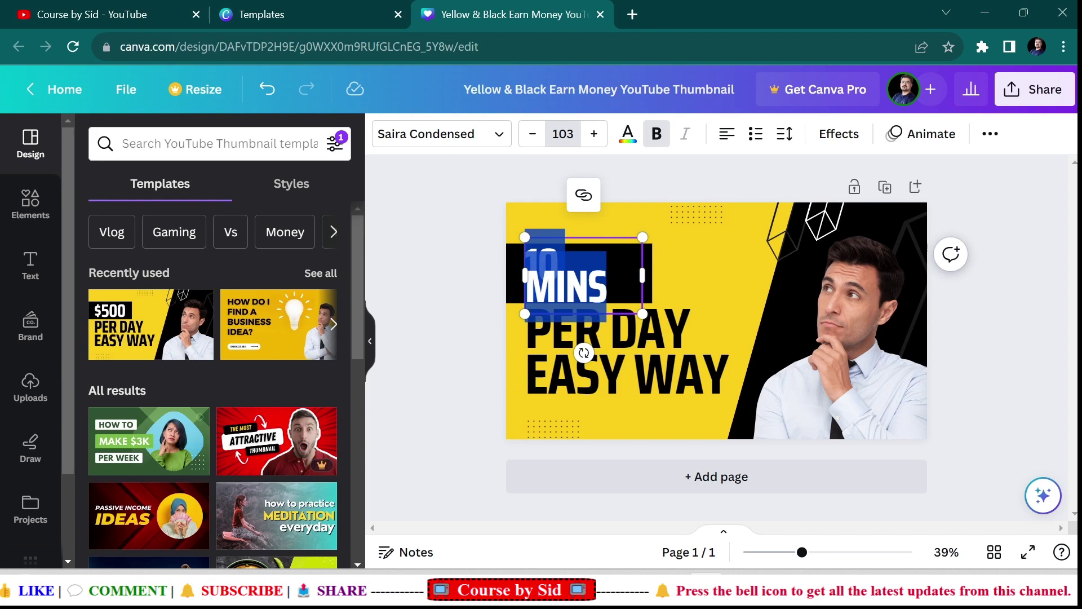
left_click(562, 134)
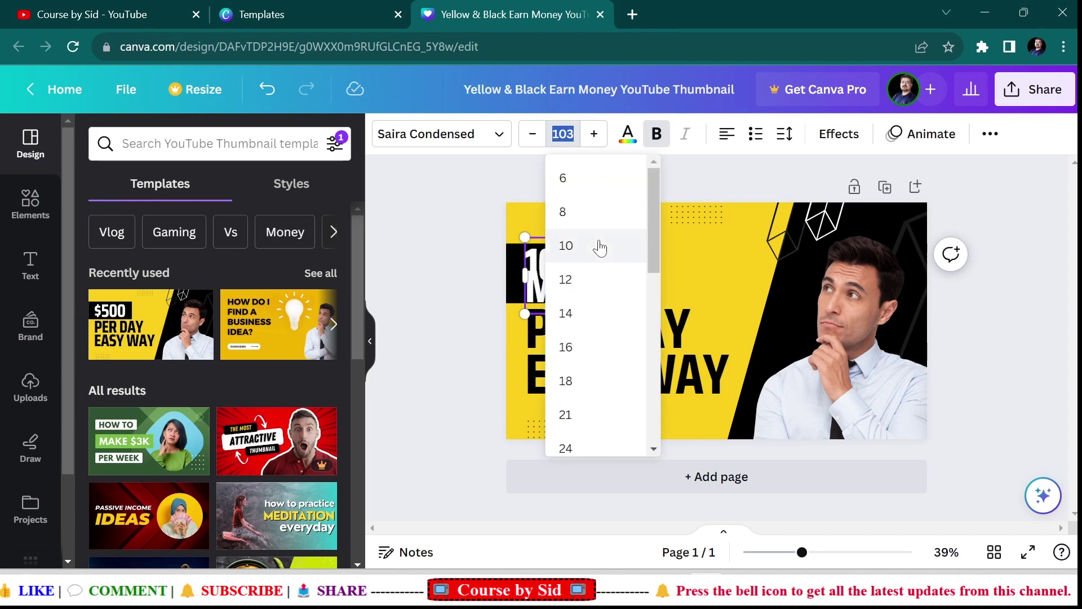
left_click_drag(654, 232, 668, 394)
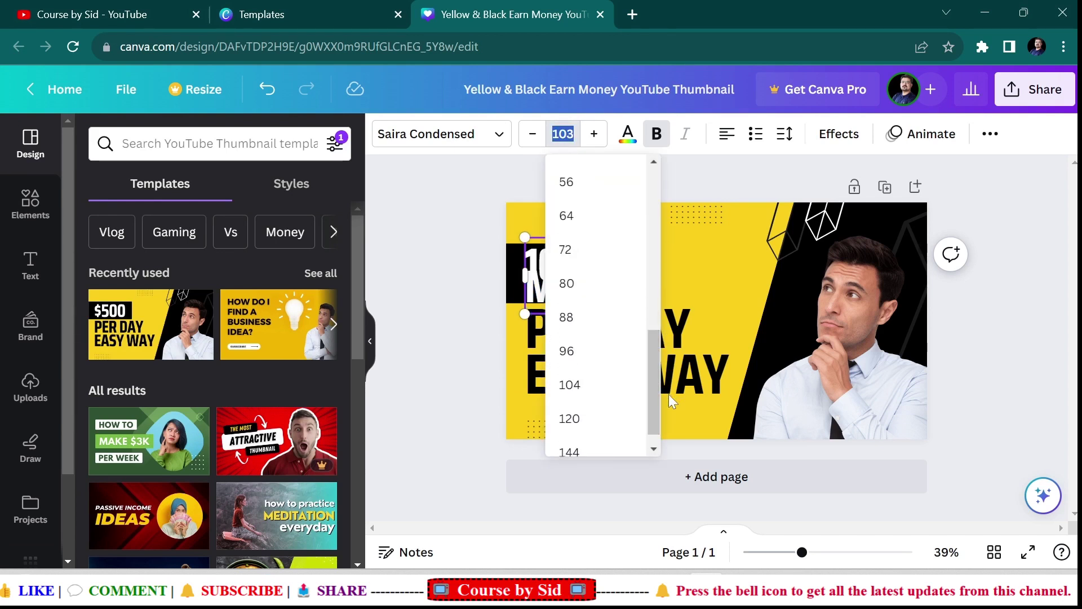
left_click(571, 216)
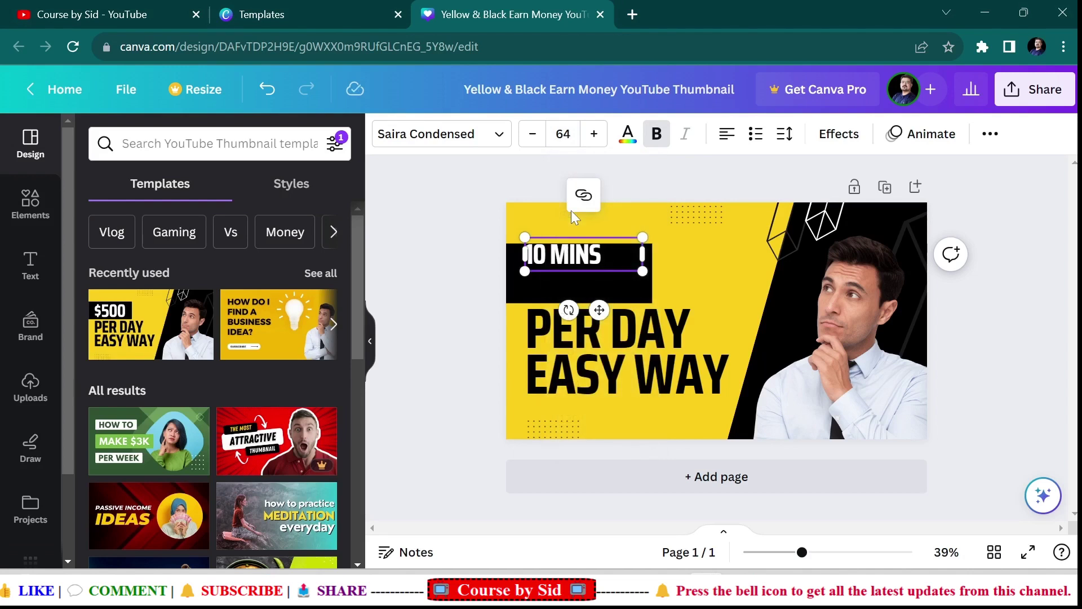
Add 'IN JUST' on its own line before '10 MINS' and recentre it in the black box.
left_click(532, 257)
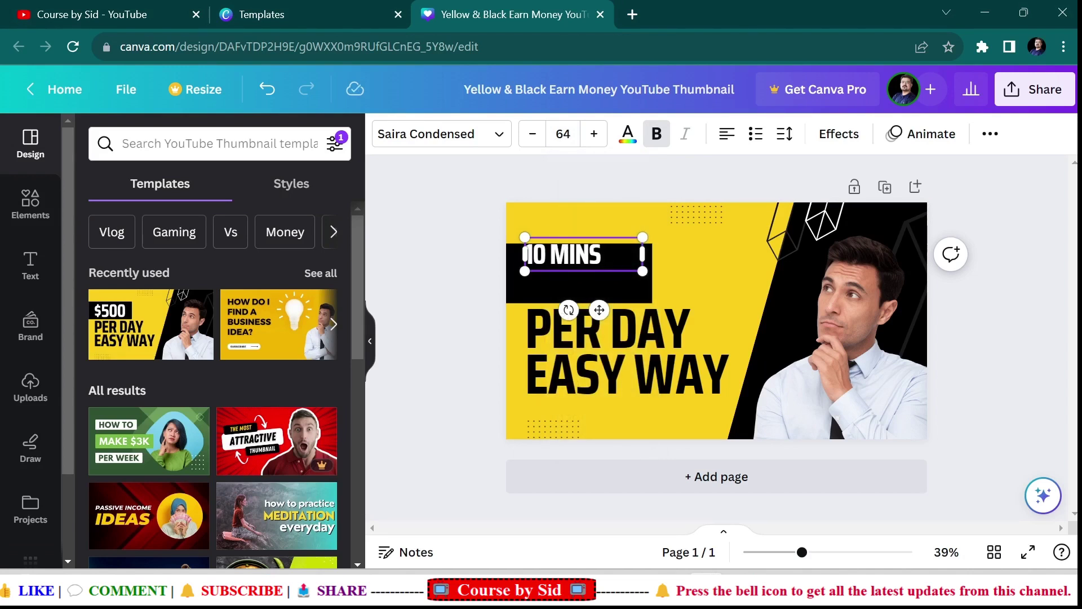
type("IN JUS")
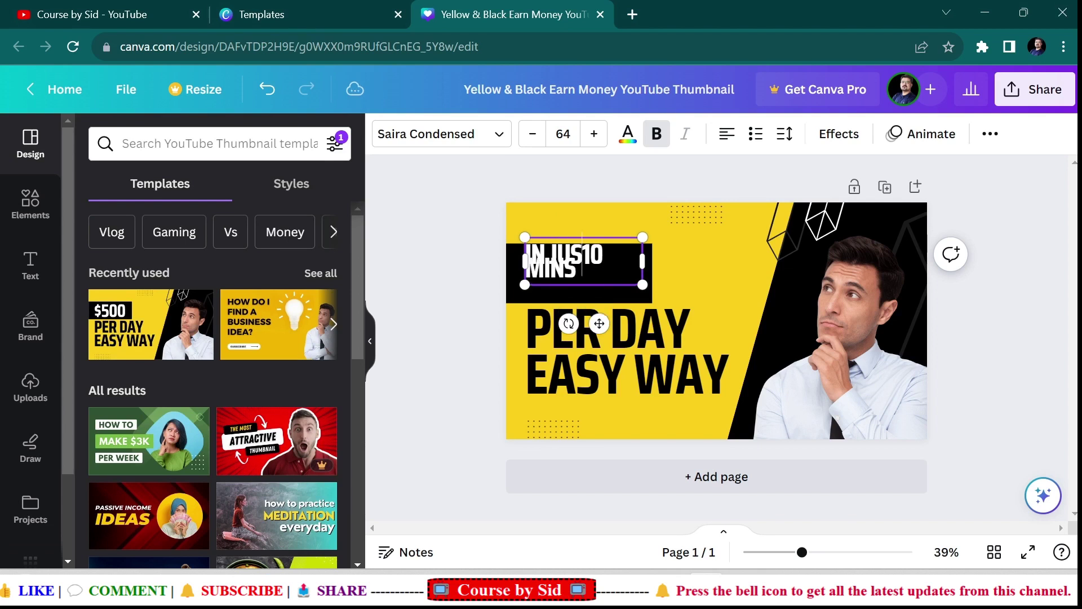
type("T")
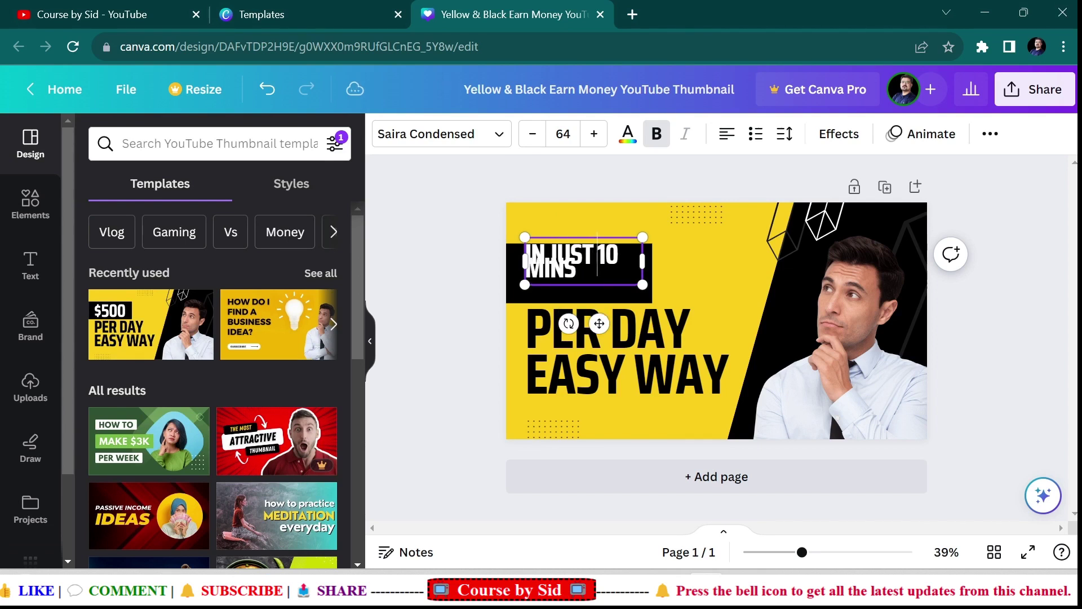
key("Return")
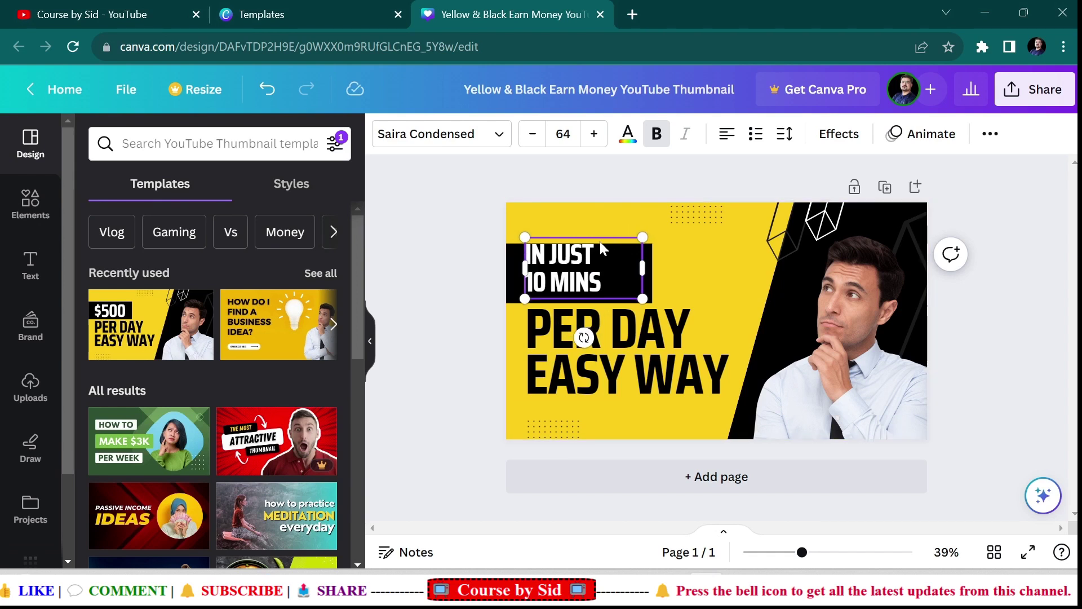
left_click_drag(602, 232, 601, 242)
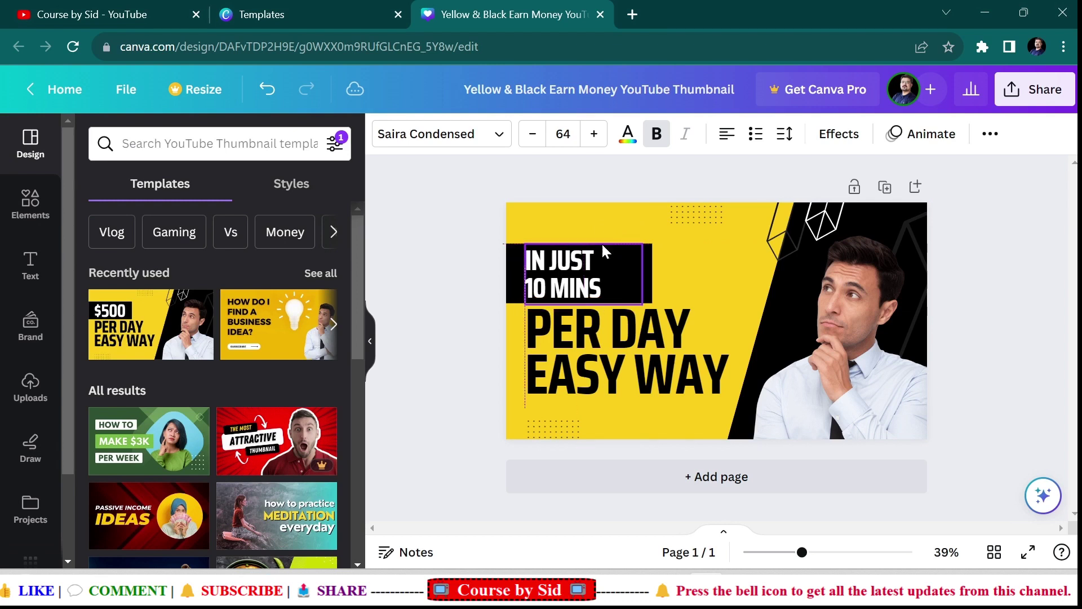
left_click(700, 256)
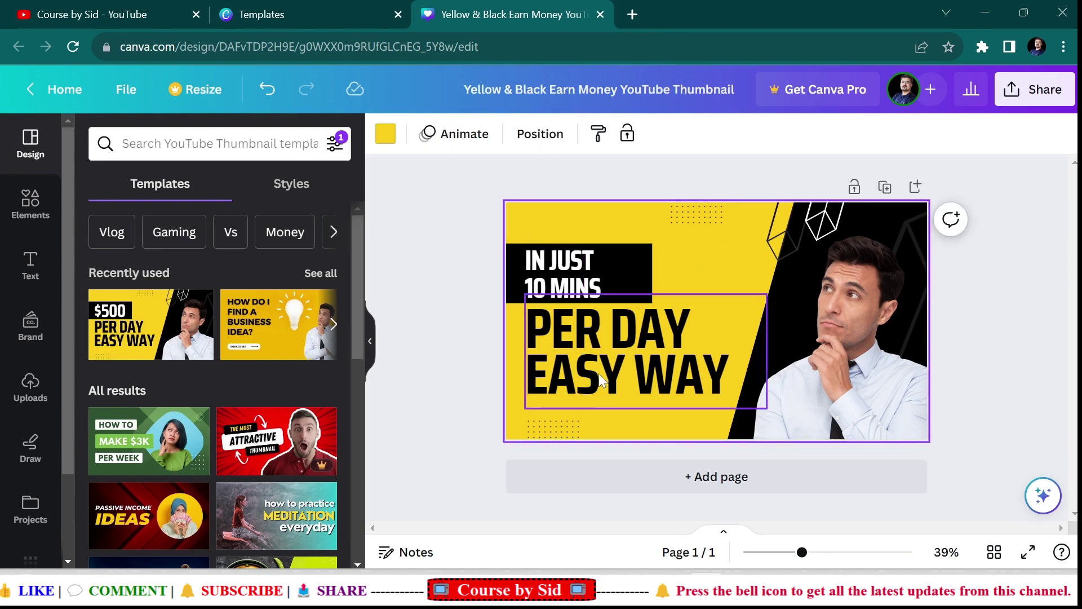
Replace the 'PER DAY EASY WAY' headline with 'HOW TO CREATE A YOUTUBE THUMBNAIL'.
double_click(744, 372)
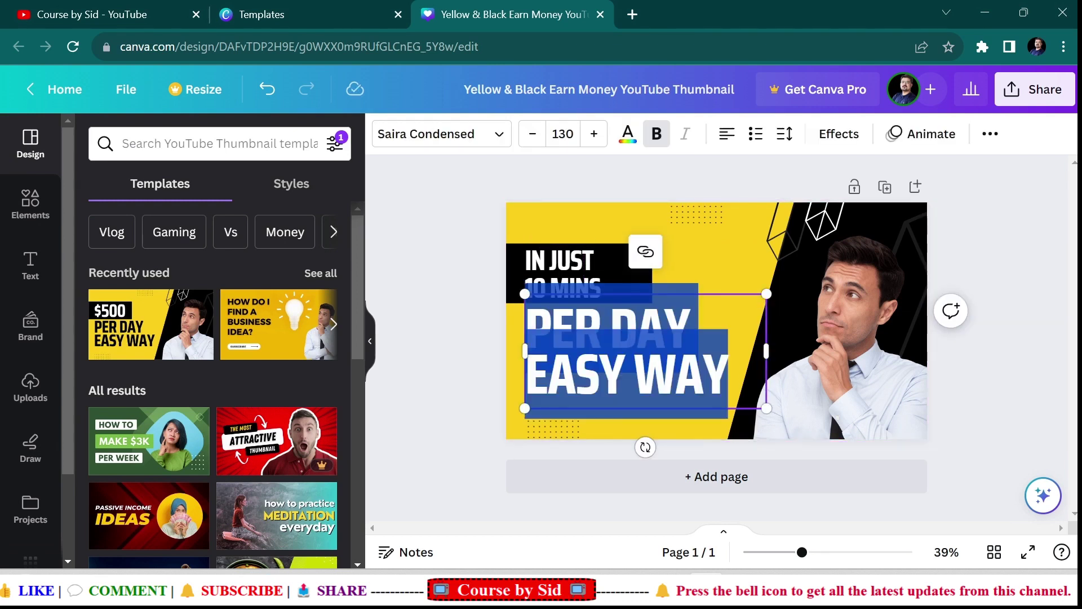
key("BackSpace")
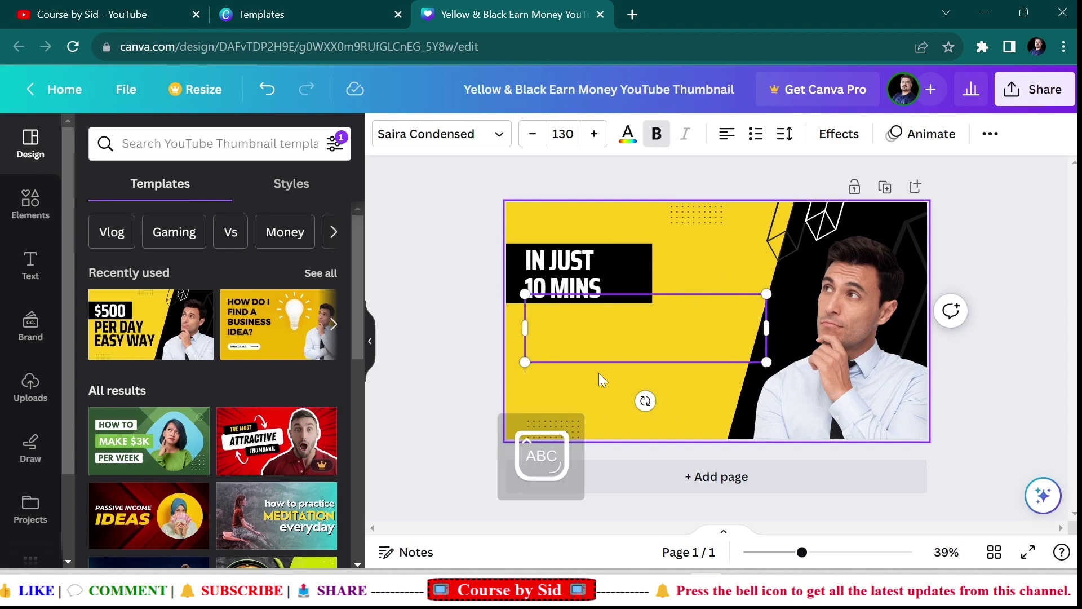
type("HOW TO")
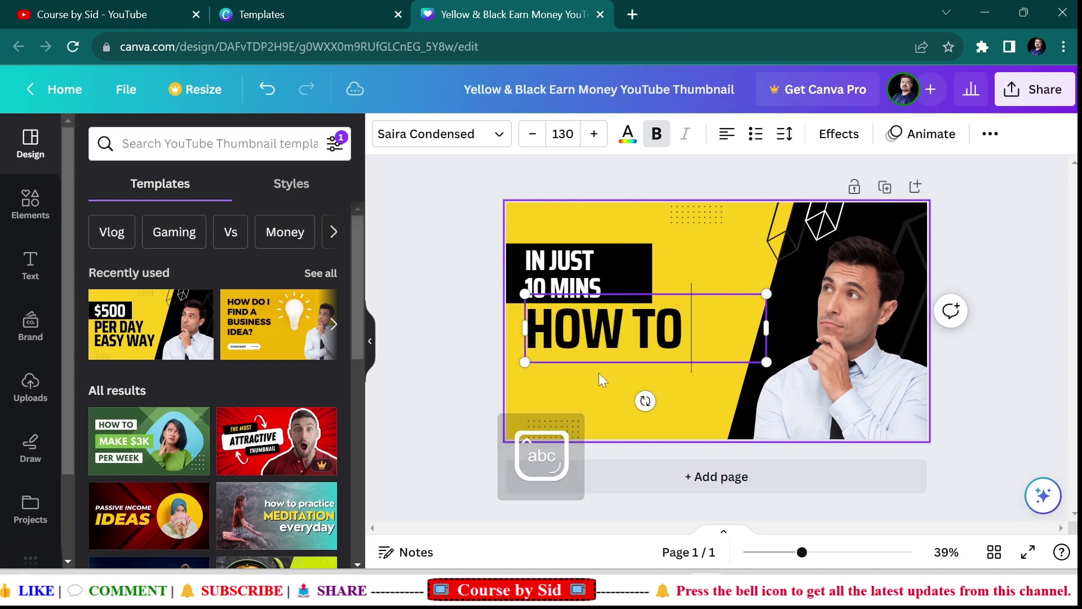
type(" CREATE")
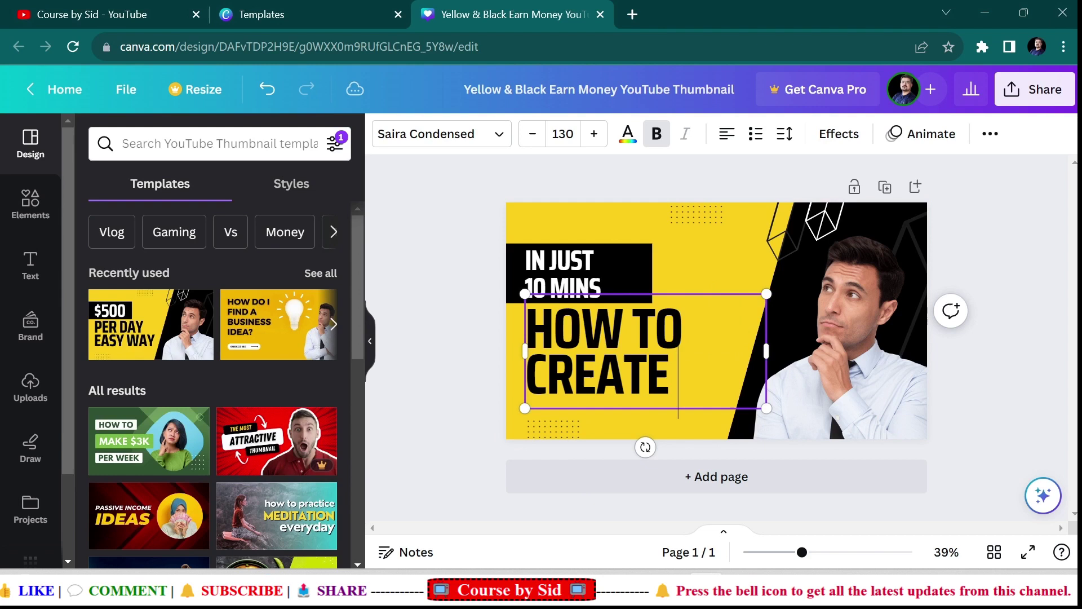
type(" A YOU")
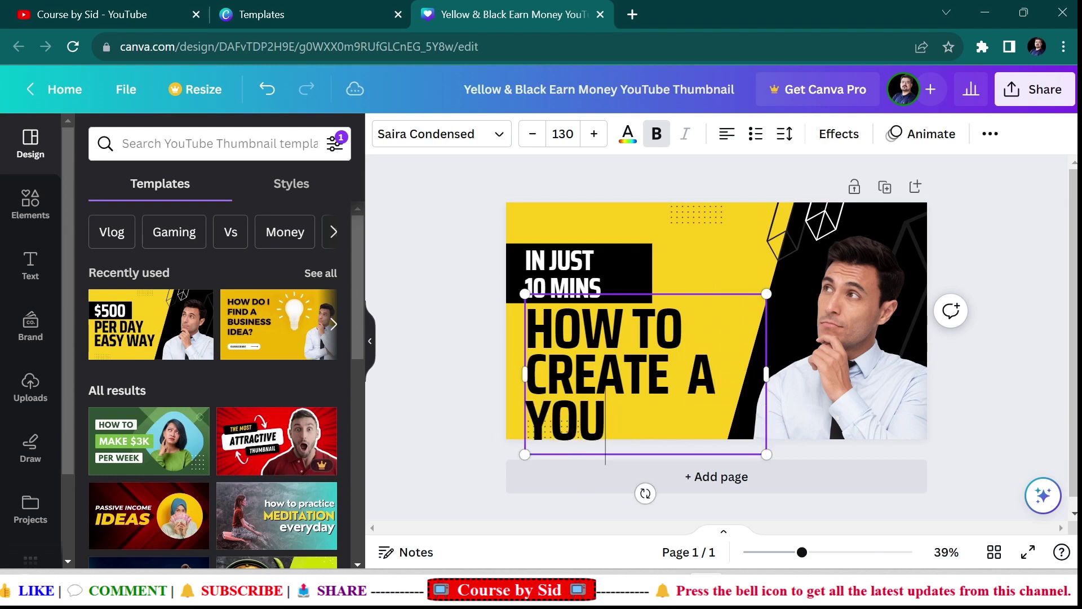
type("TUBE")
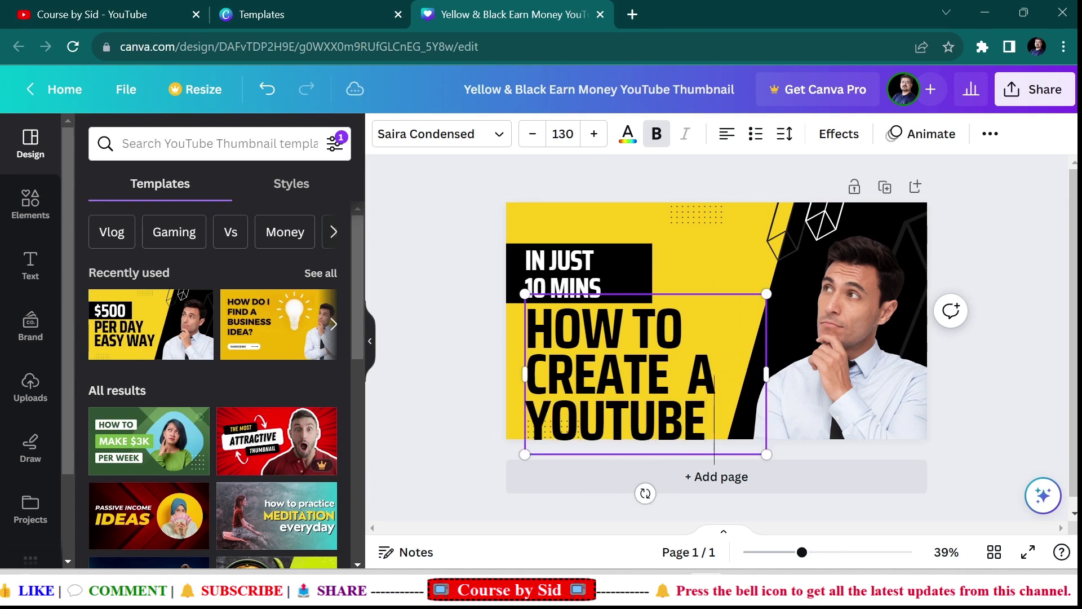
type(" THUMB")
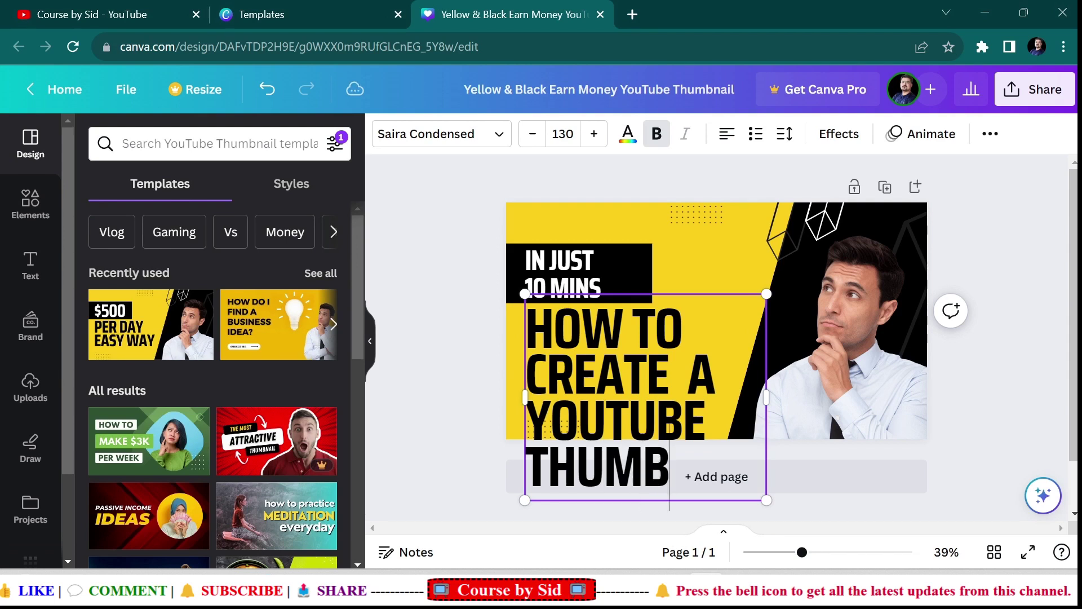
type("NAIL")
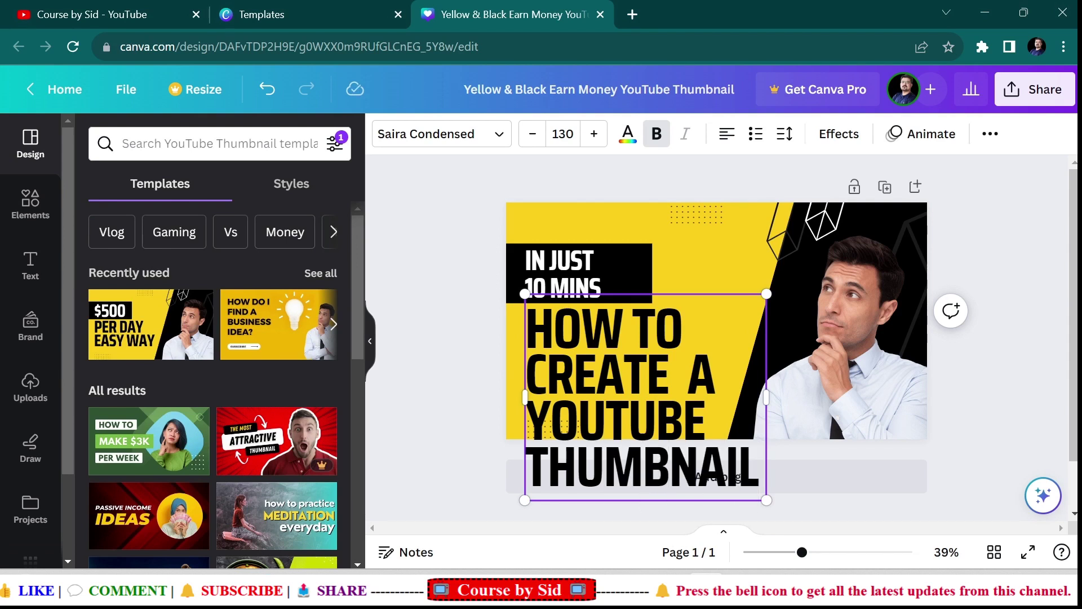
key("ctrl+a")
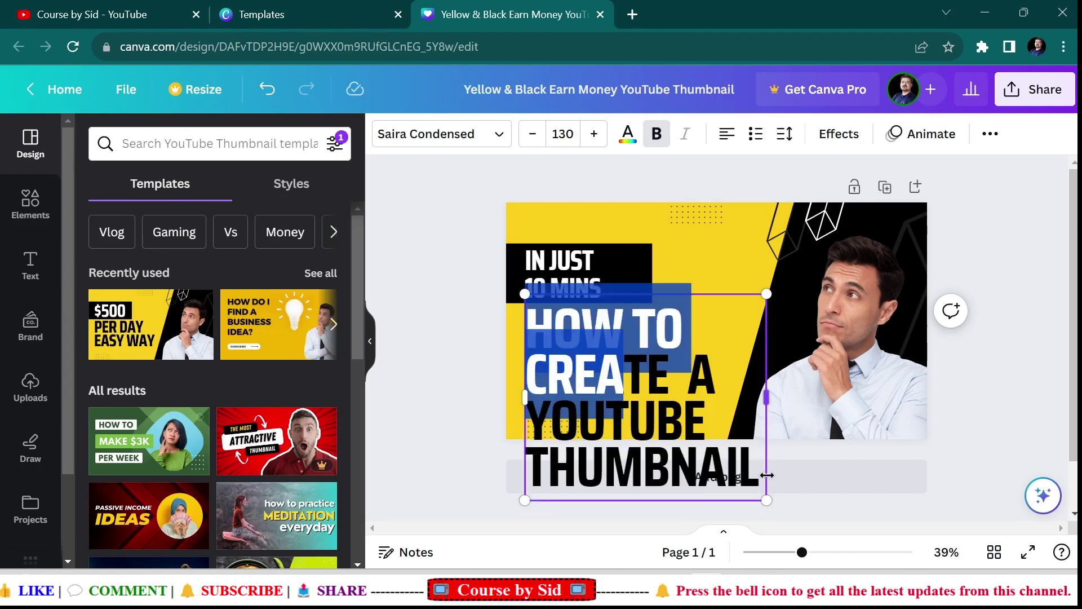
Set the headline font size to 80 and drag it left, clear below the 'IN JUST 10 MINS' tag.
left_click(533, 135)
left_click(533, 135)
left_click(533, 136)
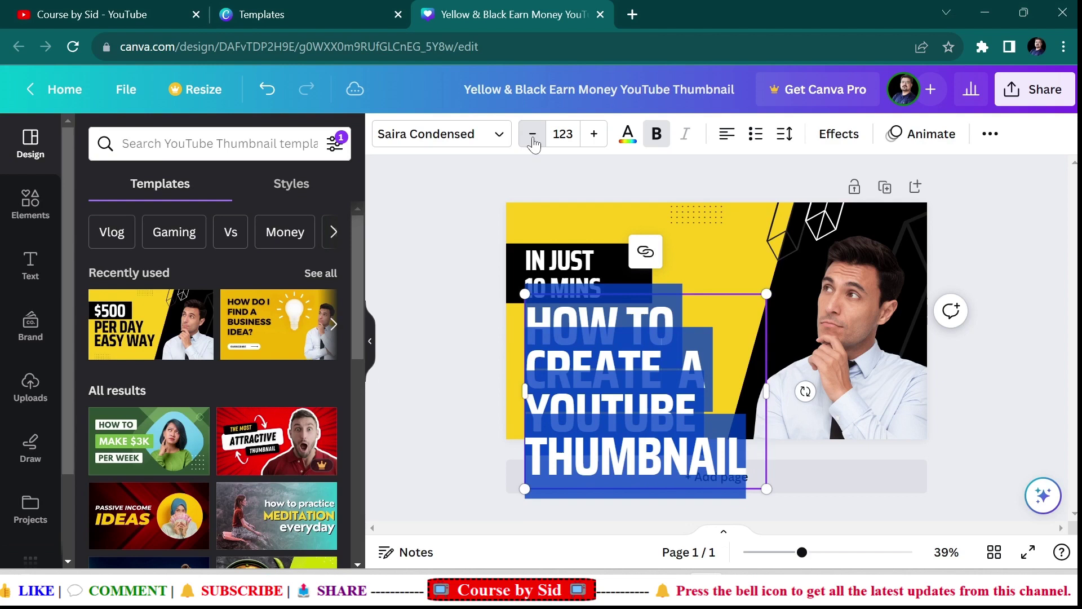
left_click(533, 135)
left_click(533, 136)
left_click(533, 135)
left_click(532, 135)
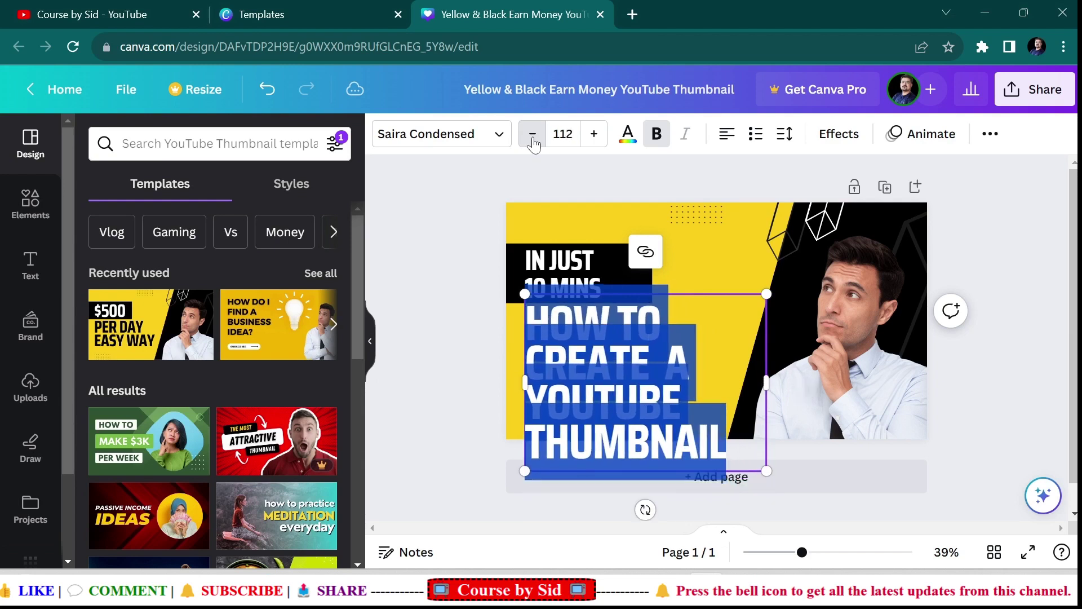
left_click(532, 135)
left_click(563, 133)
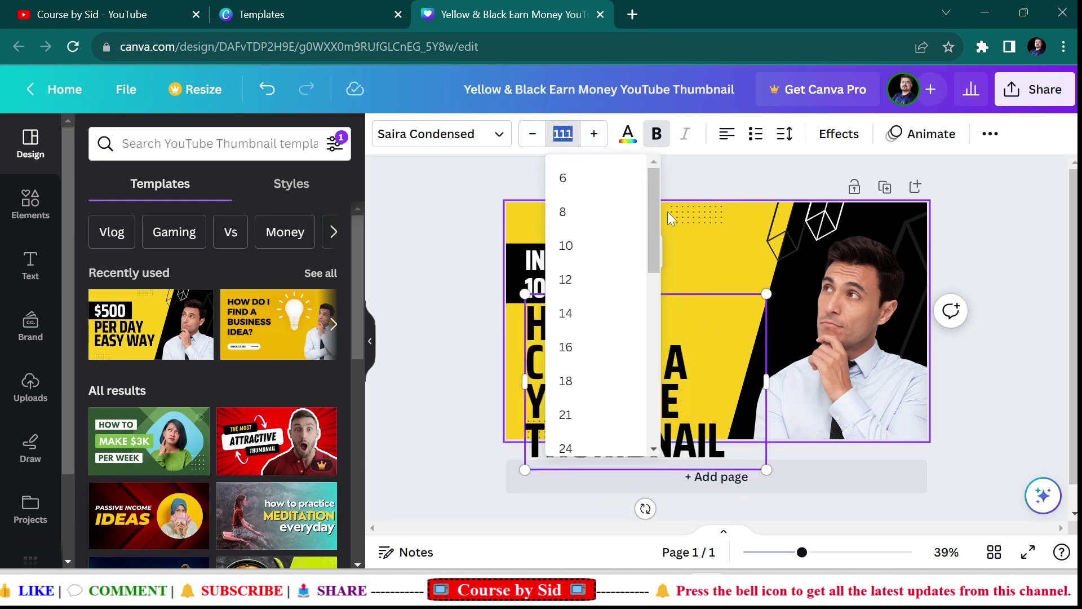
left_click_drag(653, 208, 670, 350)
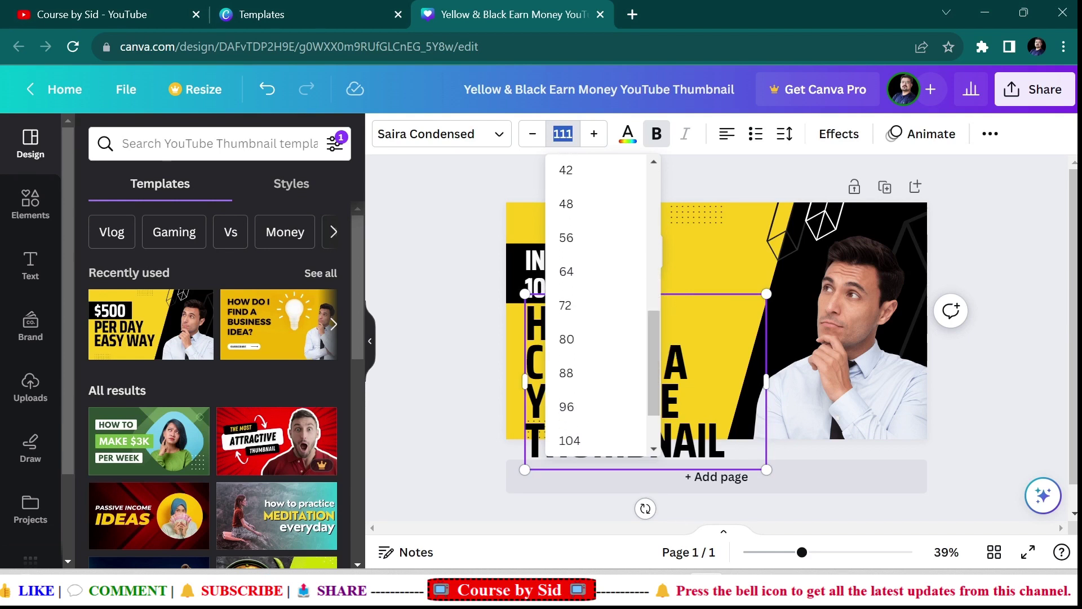
left_click(562, 340)
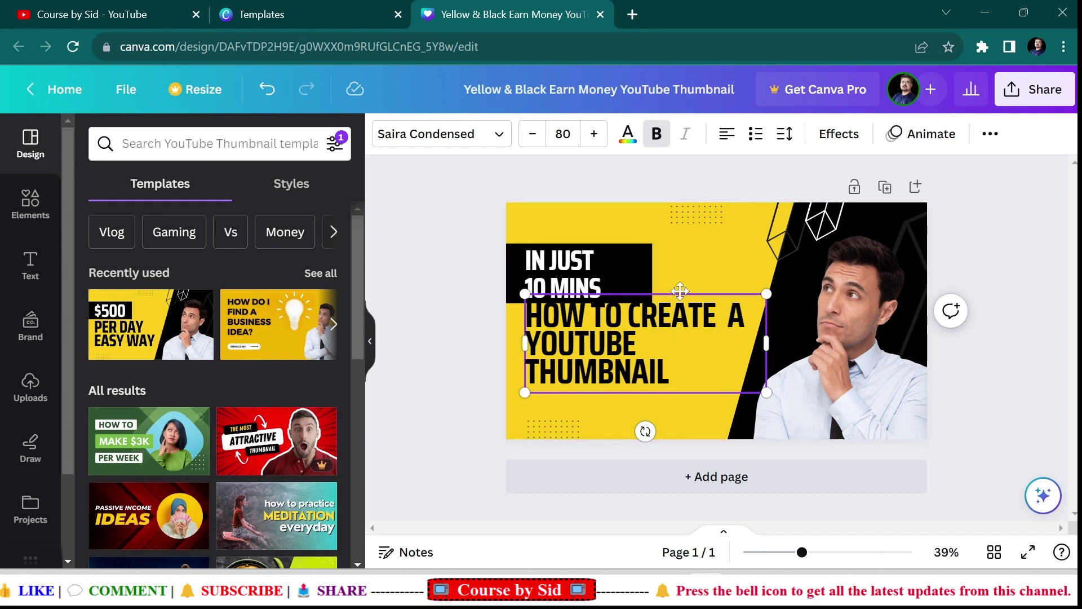
left_click_drag(681, 291, 665, 307)
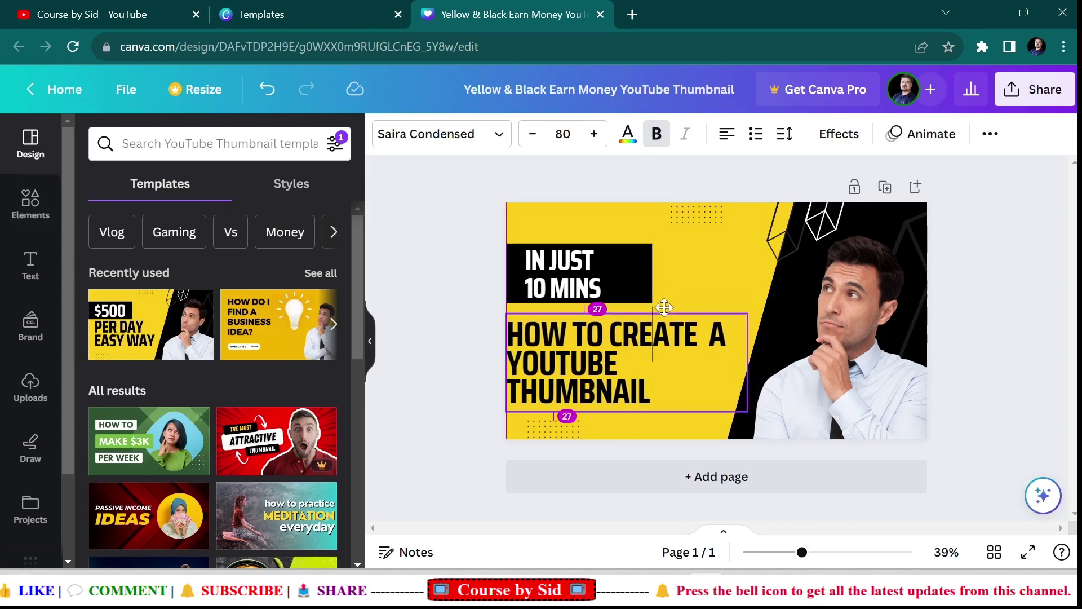
left_click(704, 264)
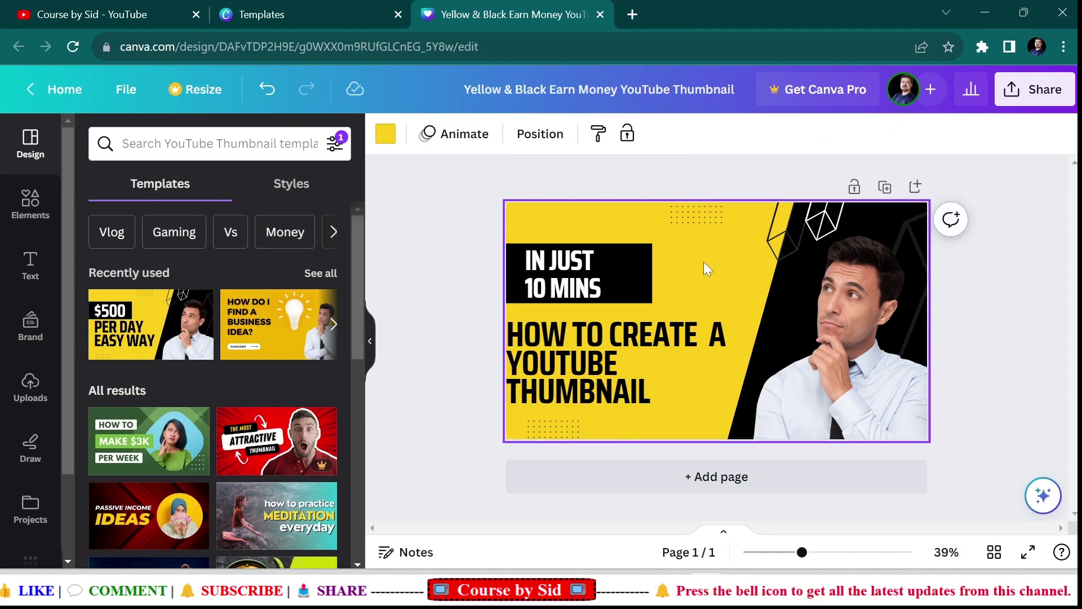
Delete the thinking-man photo and place the uploaded crossed-arms presenter photo in the lower-right corner.
left_click(864, 323)
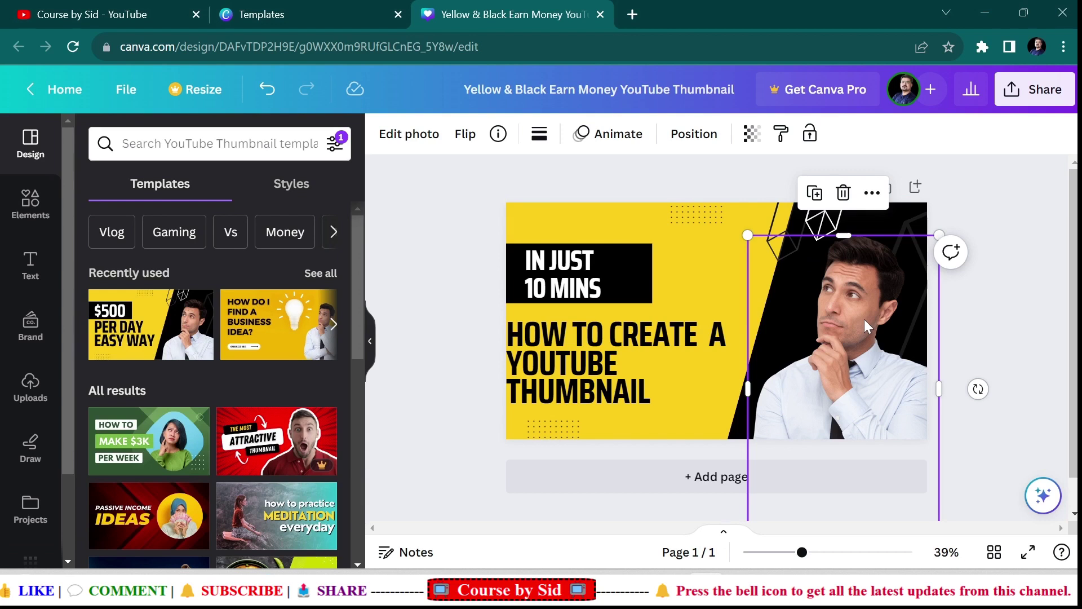
key("Delete")
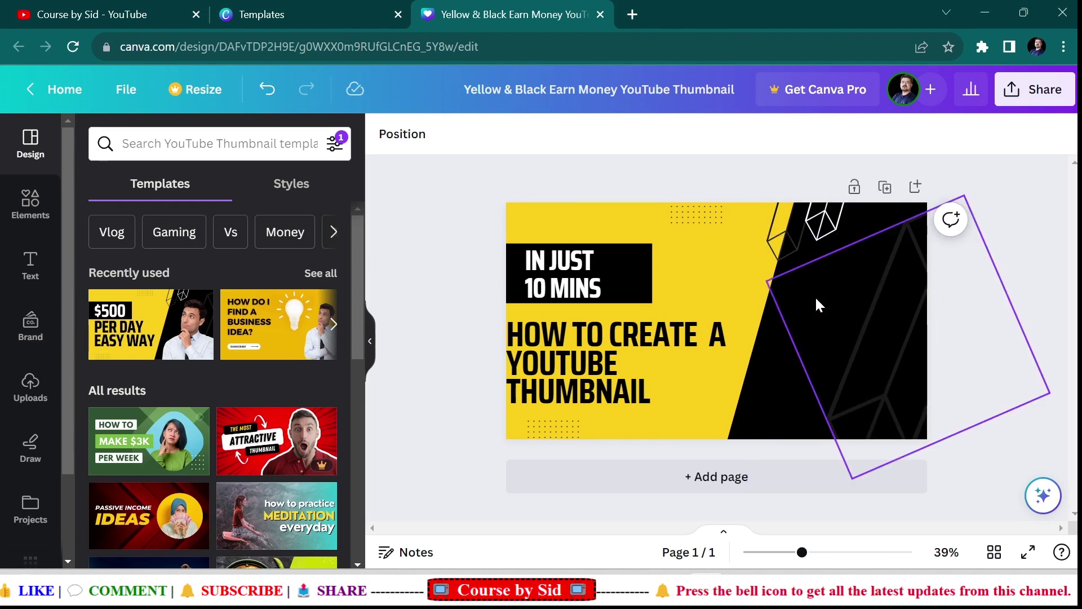
left_click(30, 383)
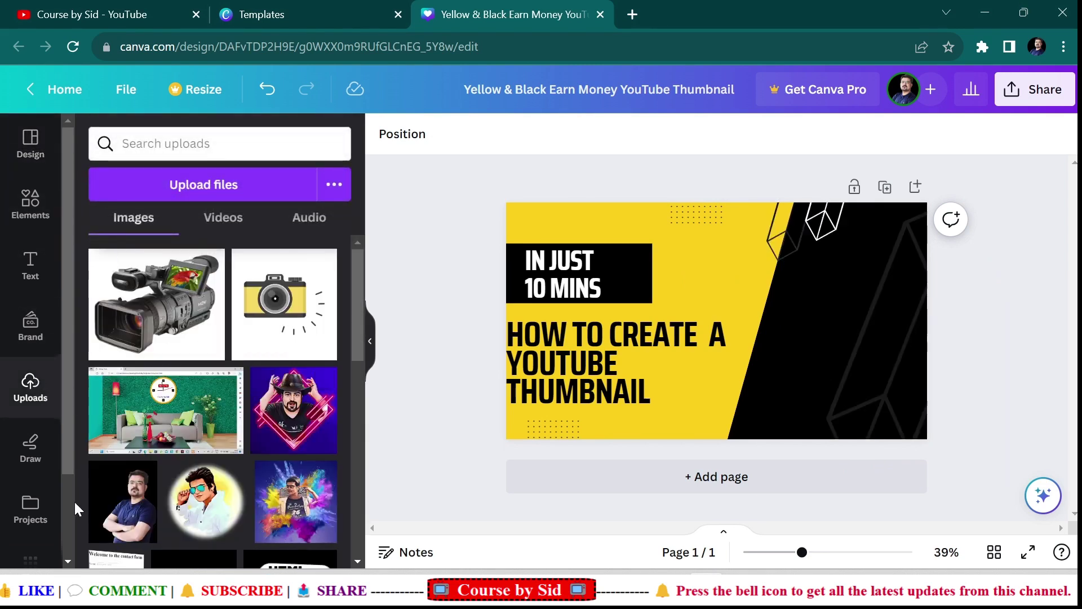
left_click(131, 503)
left_click_drag(718, 279, 856, 310)
left_click(731, 255)
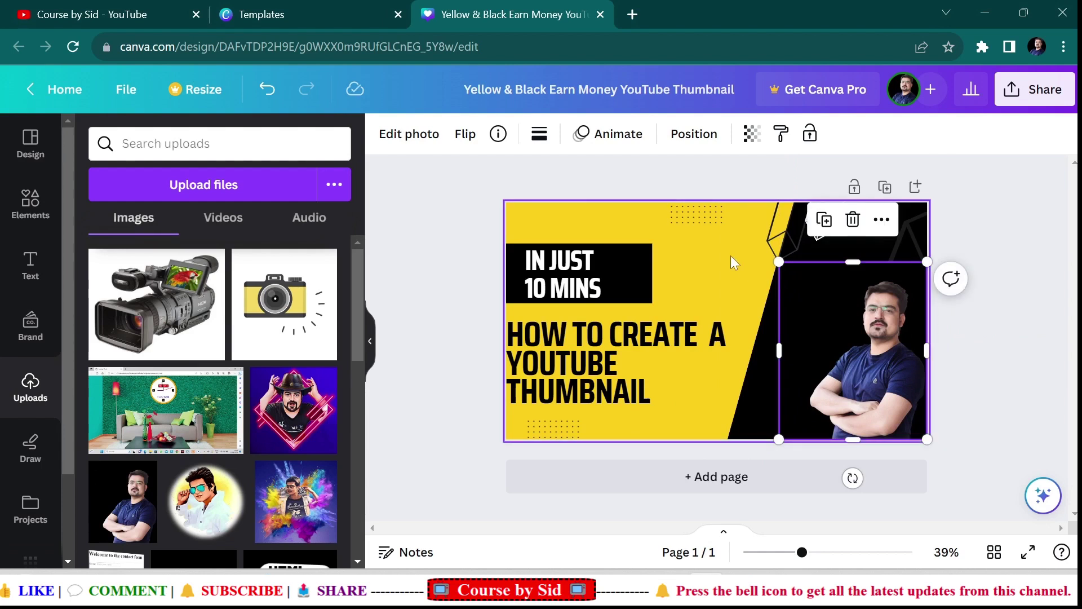
left_click(987, 300)
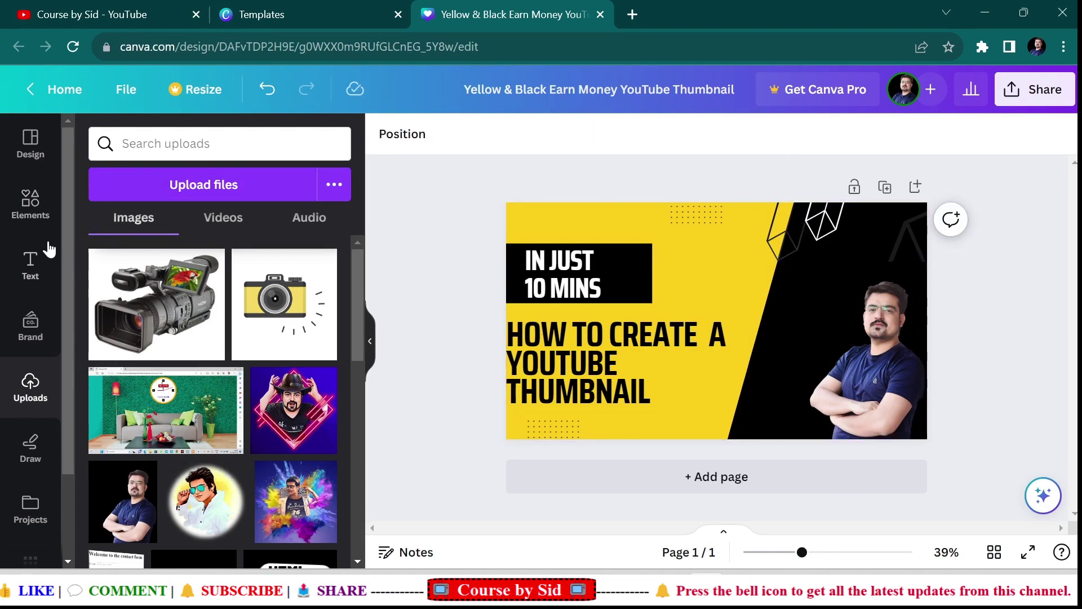
Place the film-camera graphic at the bottom-left and position the headline beside it.
left_click(32, 210)
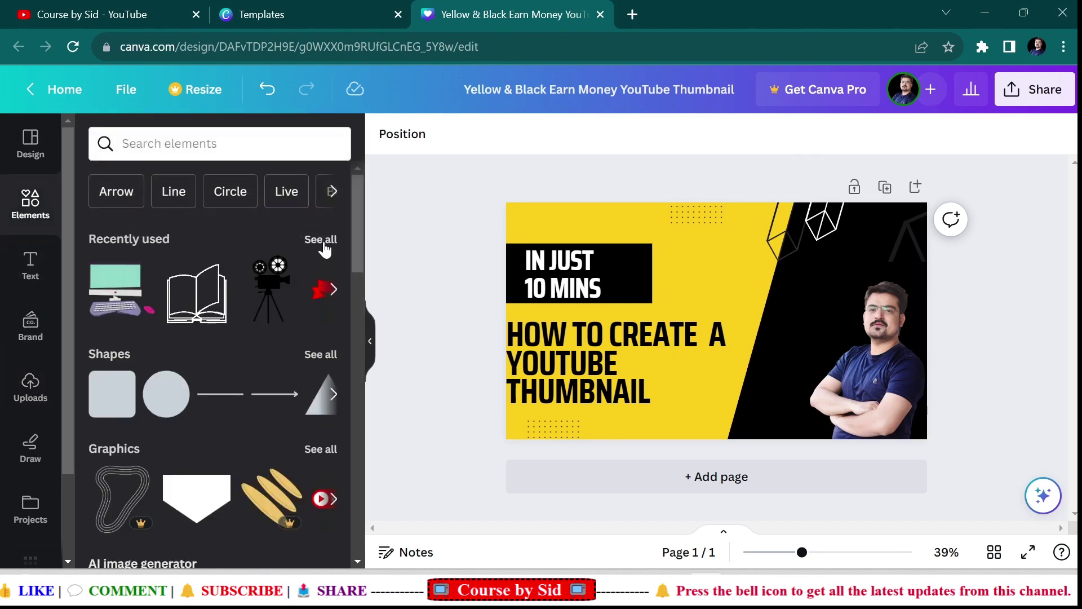
left_click_drag(270, 286, 692, 381)
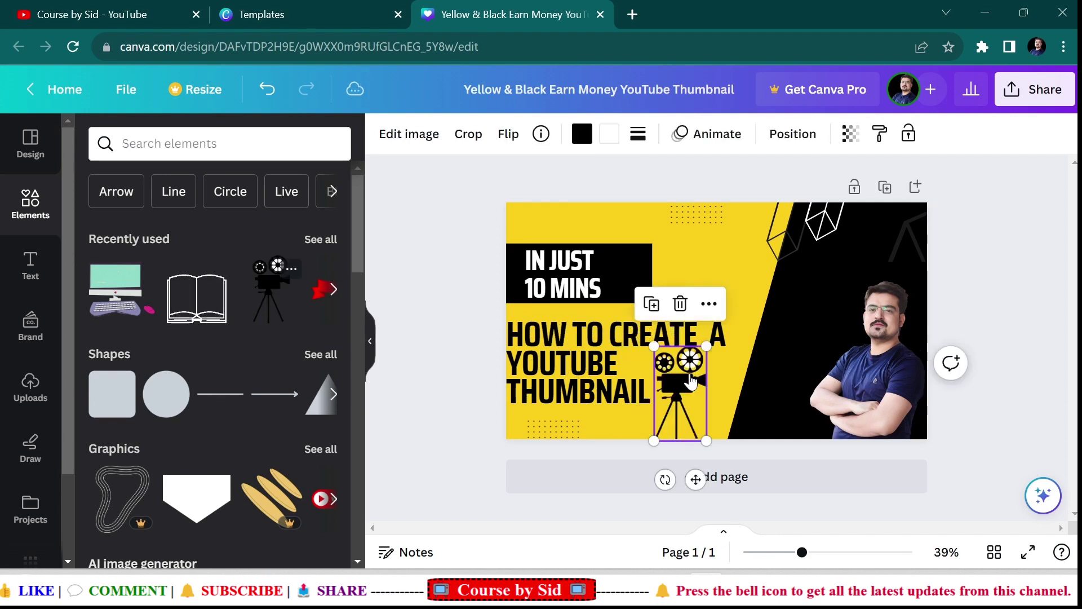
left_click_drag(552, 344, 632, 336)
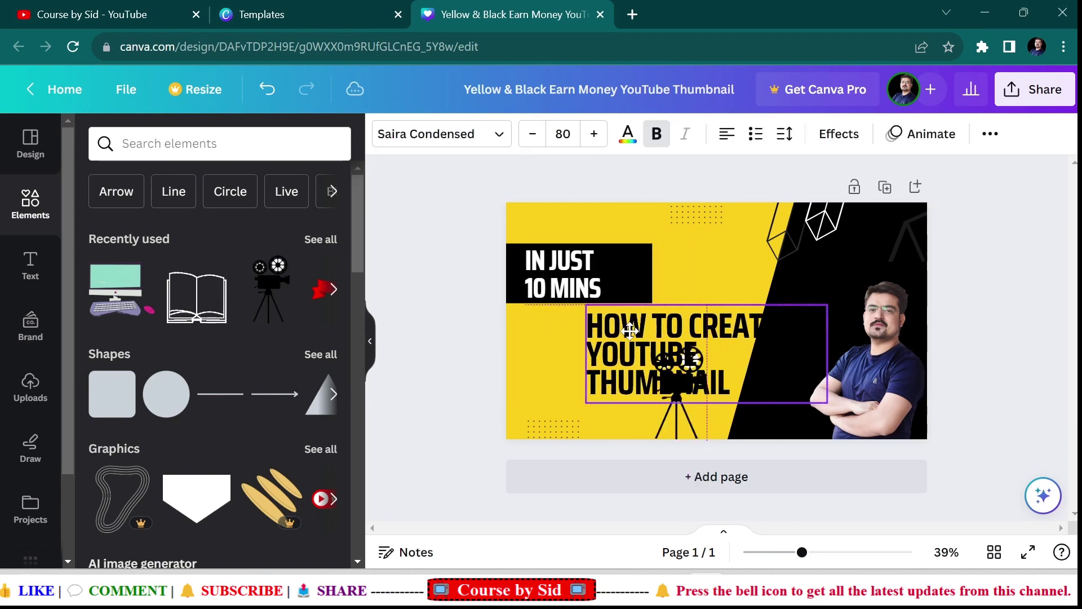
left_click_drag(681, 437, 539, 395)
left_click_drag(653, 386, 633, 384)
left_click(537, 347)
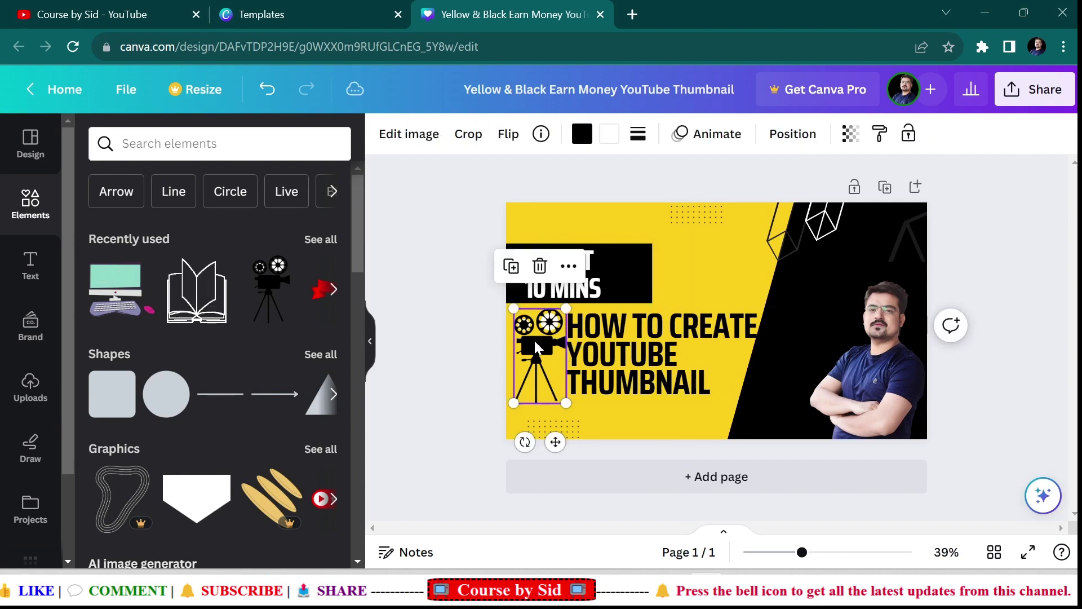
left_click_drag(535, 348, 530, 385)
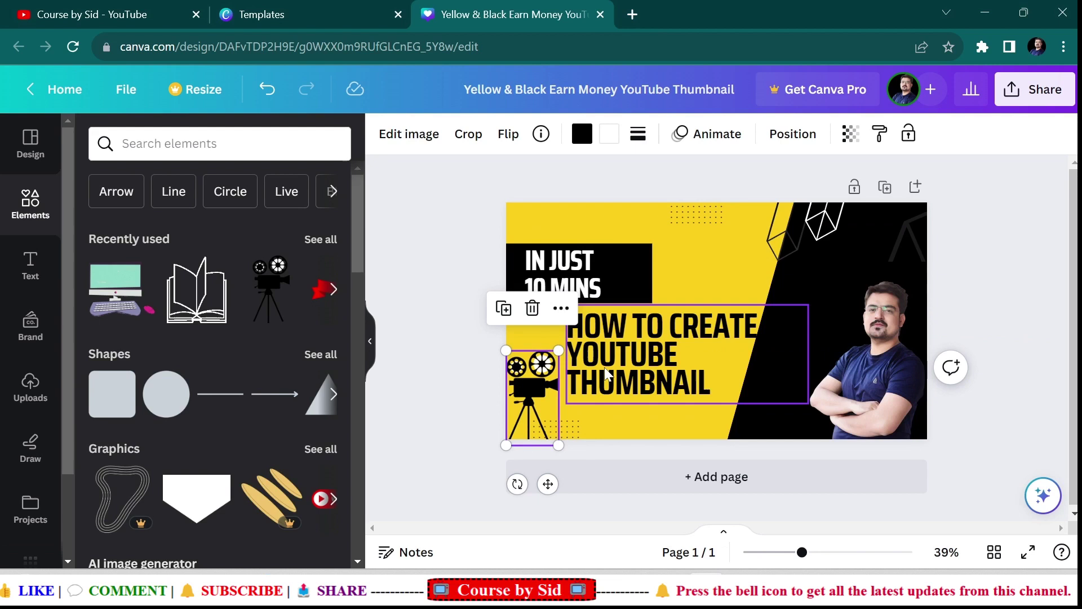
left_click_drag(629, 361, 622, 361)
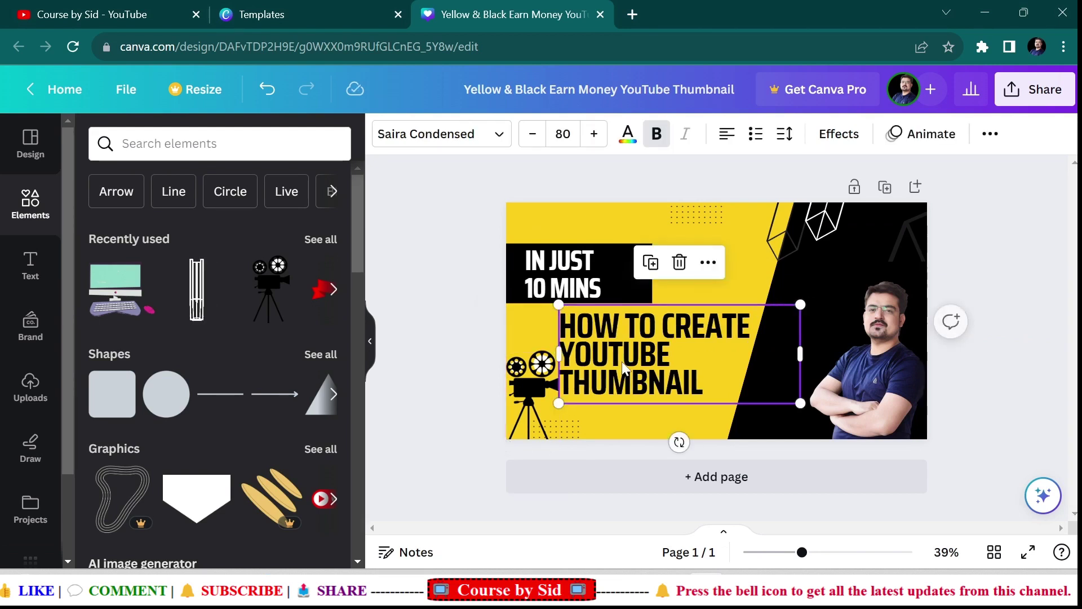
Break the headline so the letter 'A' starts the second line.
double_click(748, 320)
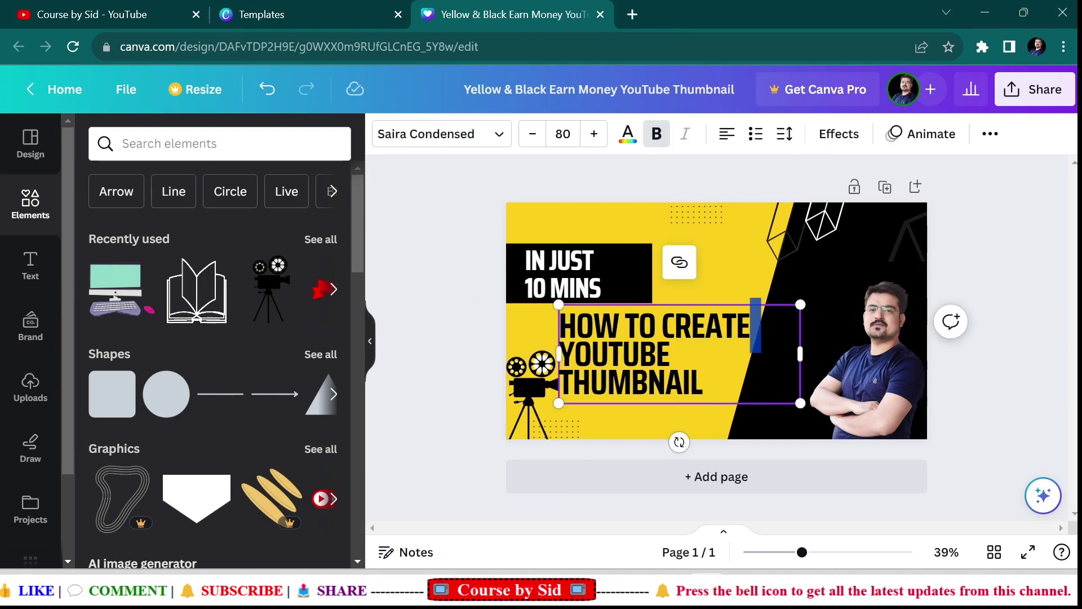
left_click(762, 308)
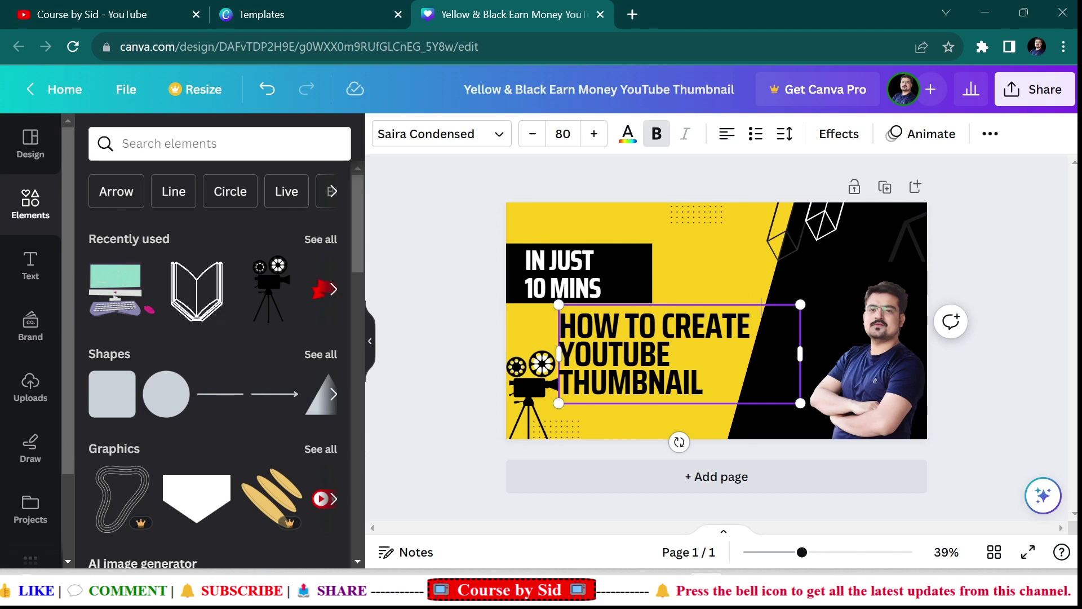
double_click(762, 316)
key("Left")
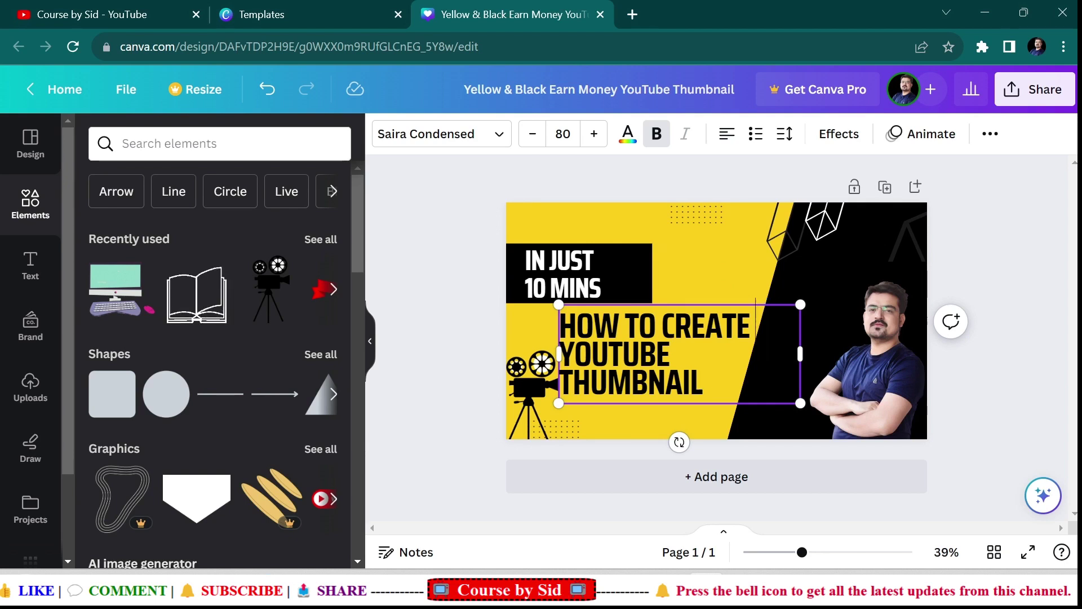
key("Return")
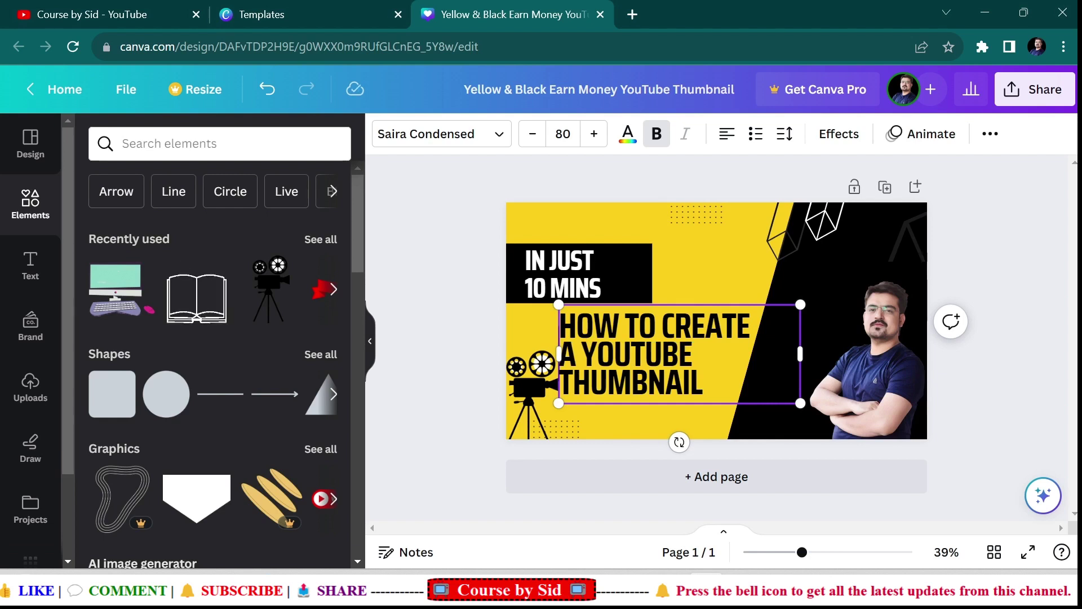
Nudge the headline slightly to the right.
left_click(765, 238)
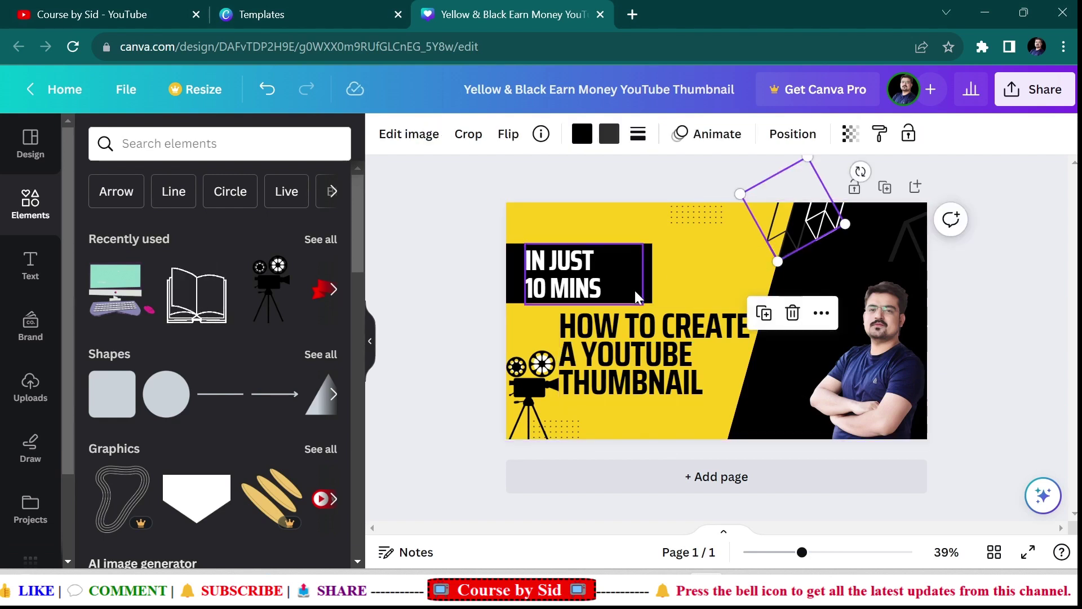
left_click(636, 383)
left_click_drag(636, 383, 650, 381)
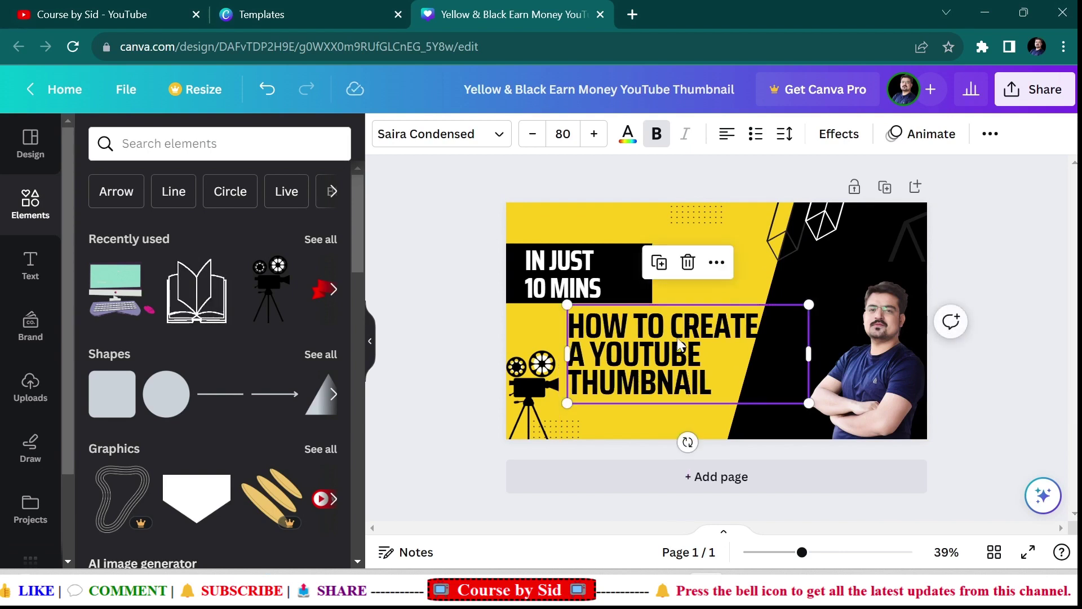
left_click(749, 275)
Narrow the 'IN JUST 10 MINS' text box to a width of 250.
left_click(513, 260)
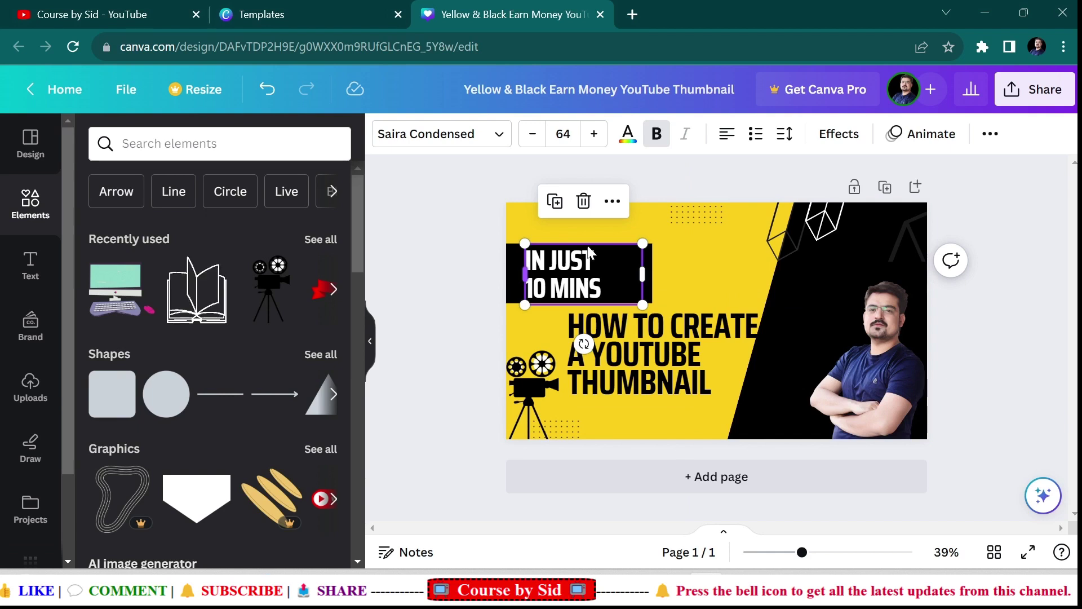
left_click_drag(654, 250, 607, 243)
left_click(694, 254)
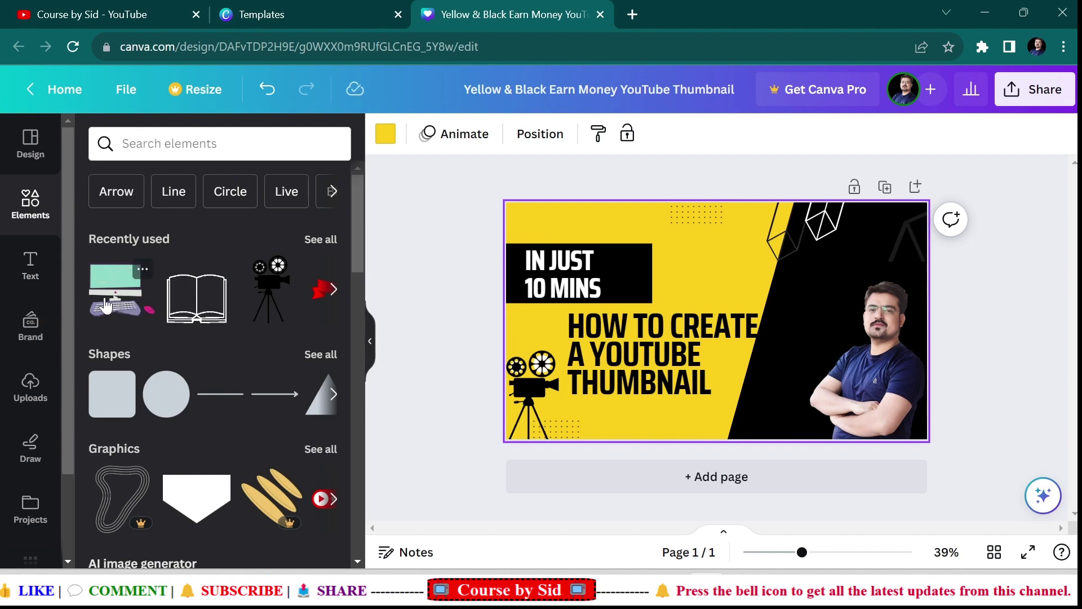
Add the computer-and-keyboard graphic from Recently used and shrink it beside the 'IN JUST 10 MINS' tag.
left_click_drag(106, 305, 683, 264)
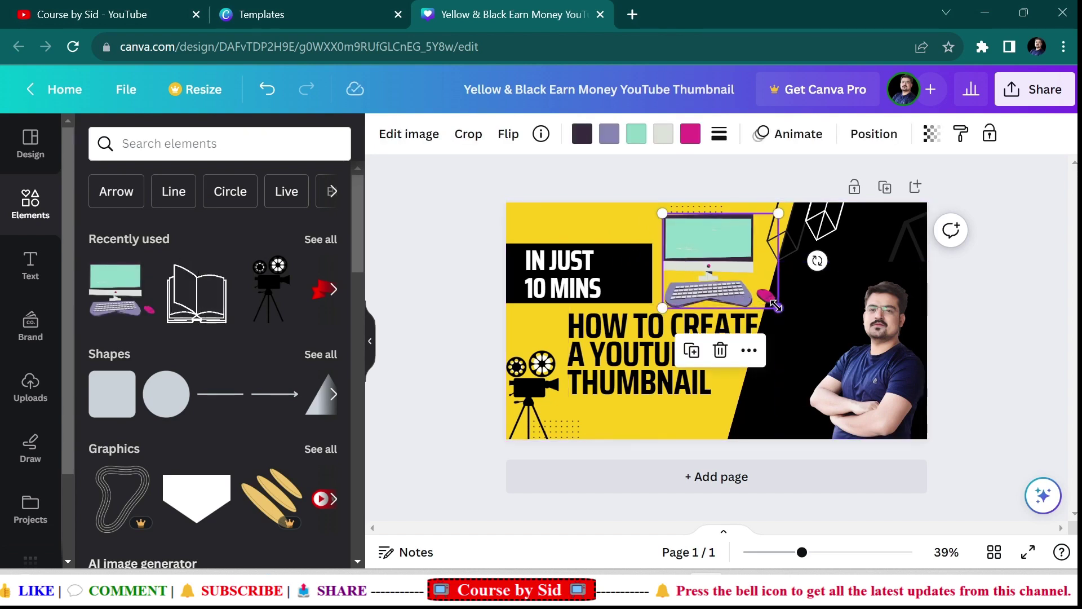
left_click_drag(776, 306, 696, 269)
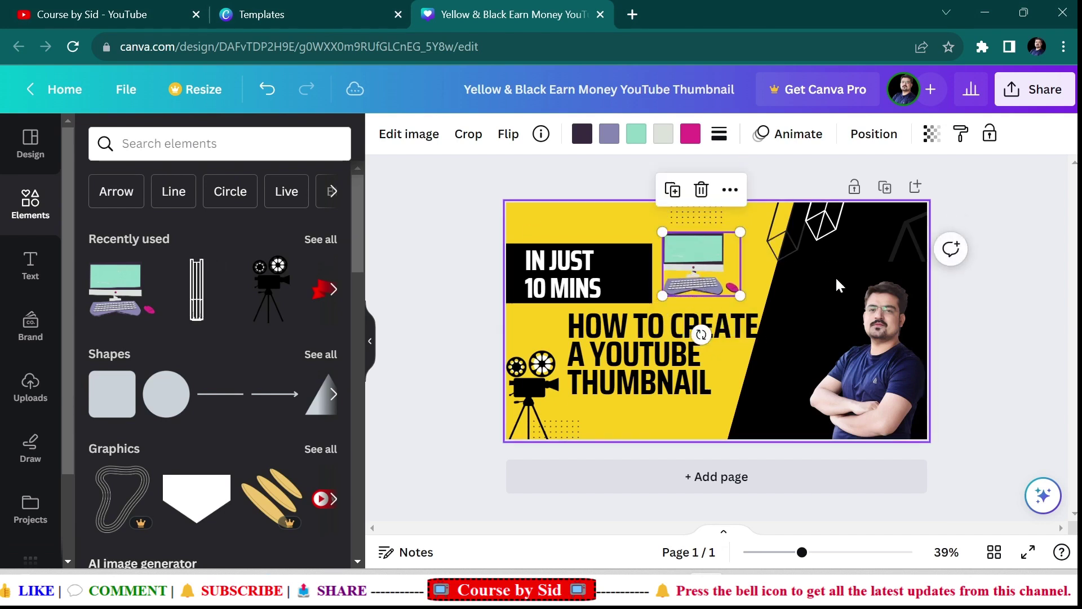
left_click(957, 308)
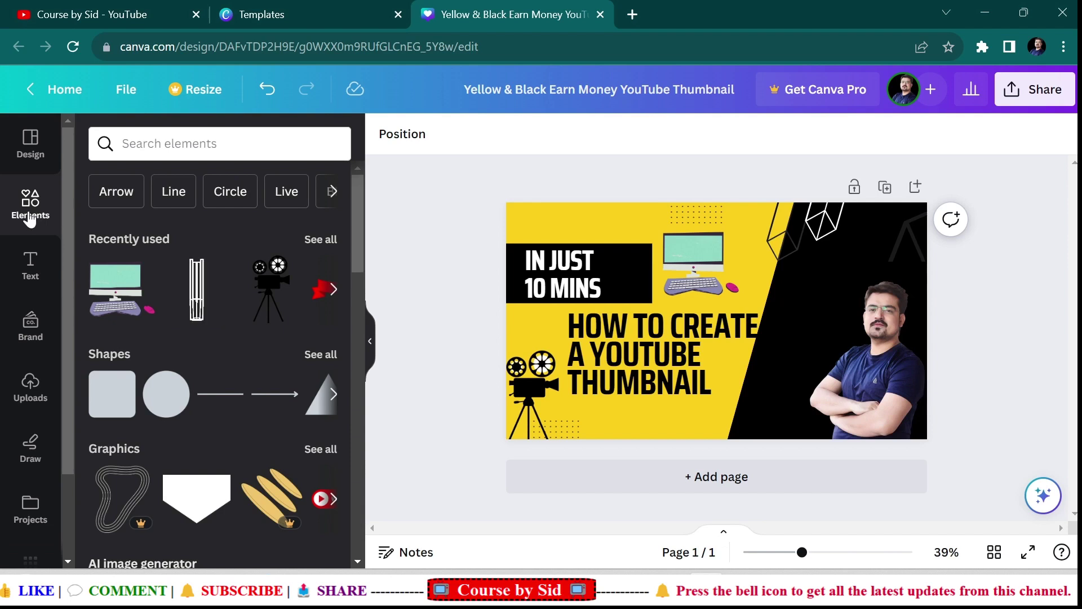
Search elements for 'mobile phone' and show all of its Graphics results.
left_click(169, 144)
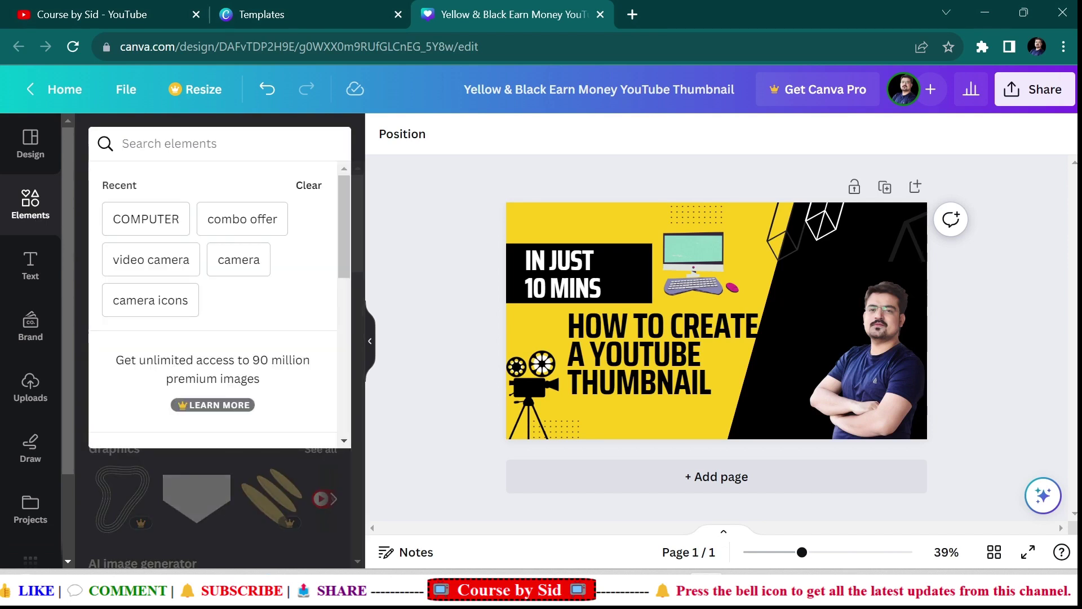
type("mobile")
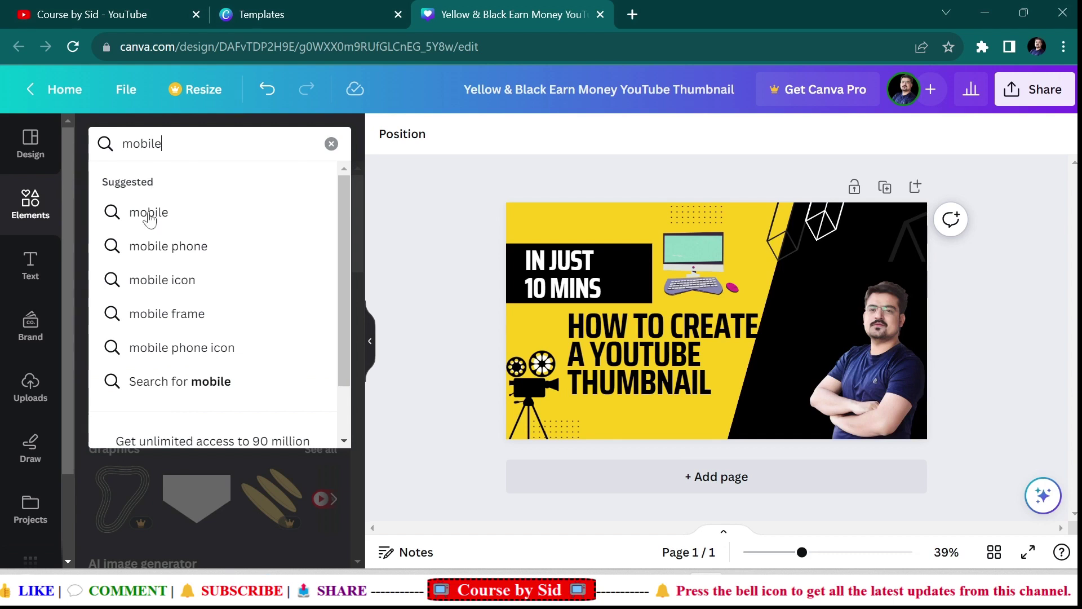
left_click(164, 247)
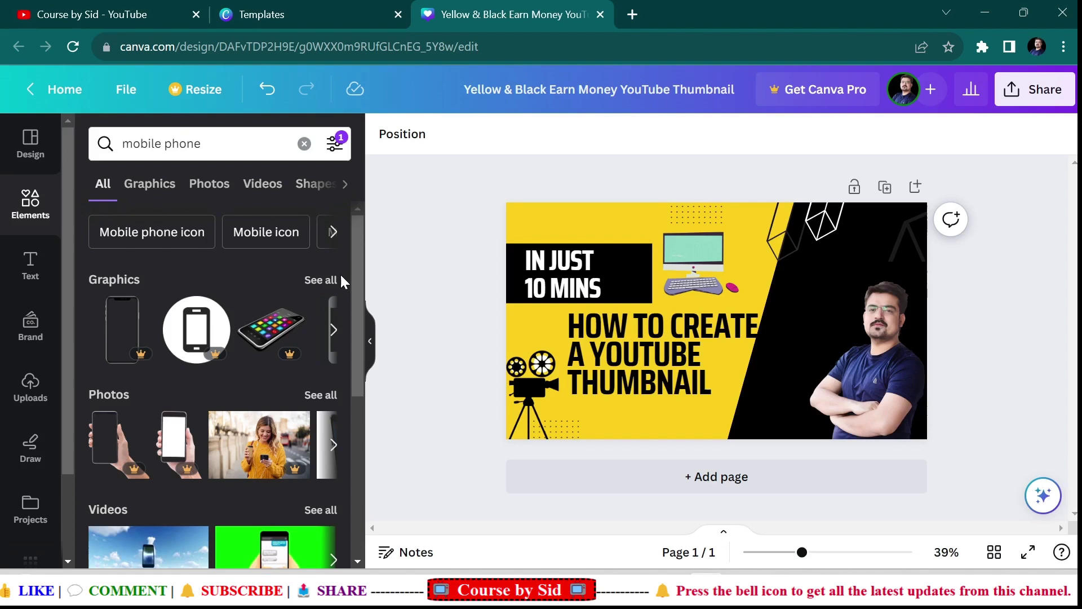
left_click(326, 280)
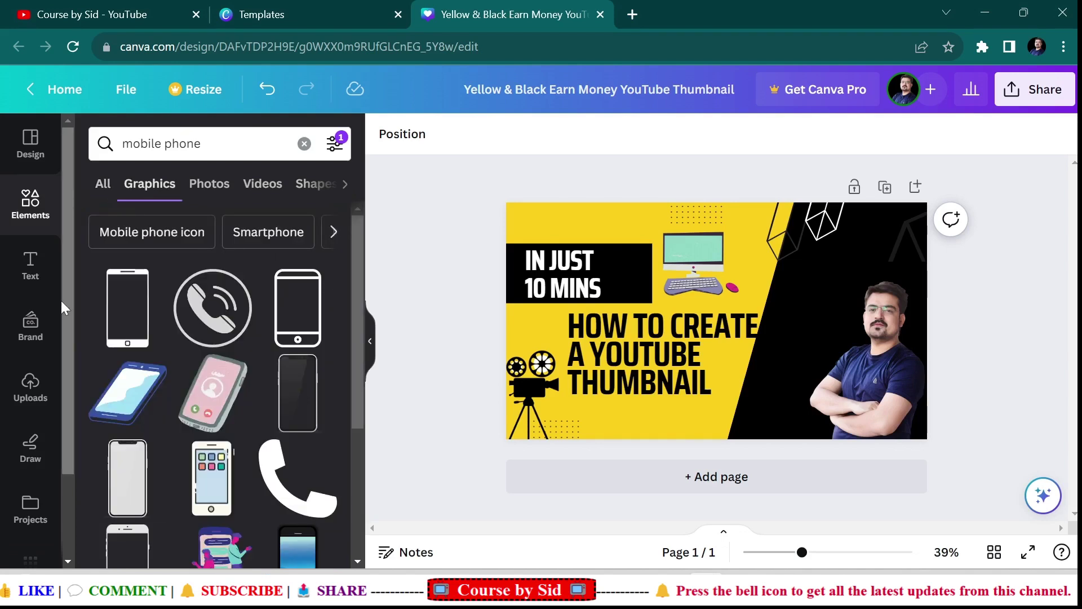
left_click_drag(361, 237, 343, 499)
scroll(343, 502, "down", 3)
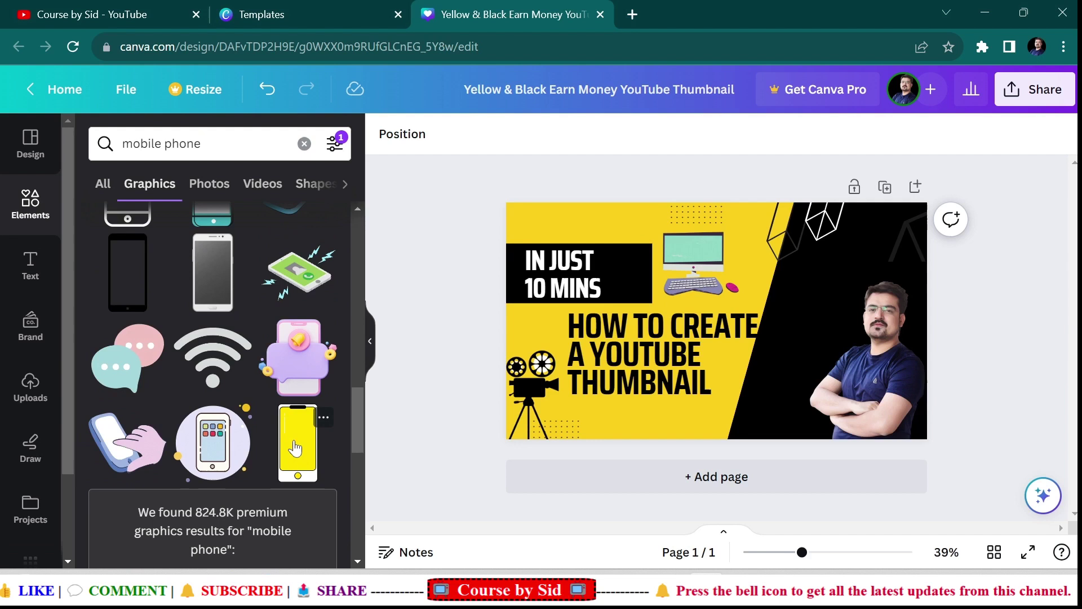
Try a yellow phone graphic on the thumbnail, shrink it, then move it off the design.
left_click_drag(299, 451, 587, 231)
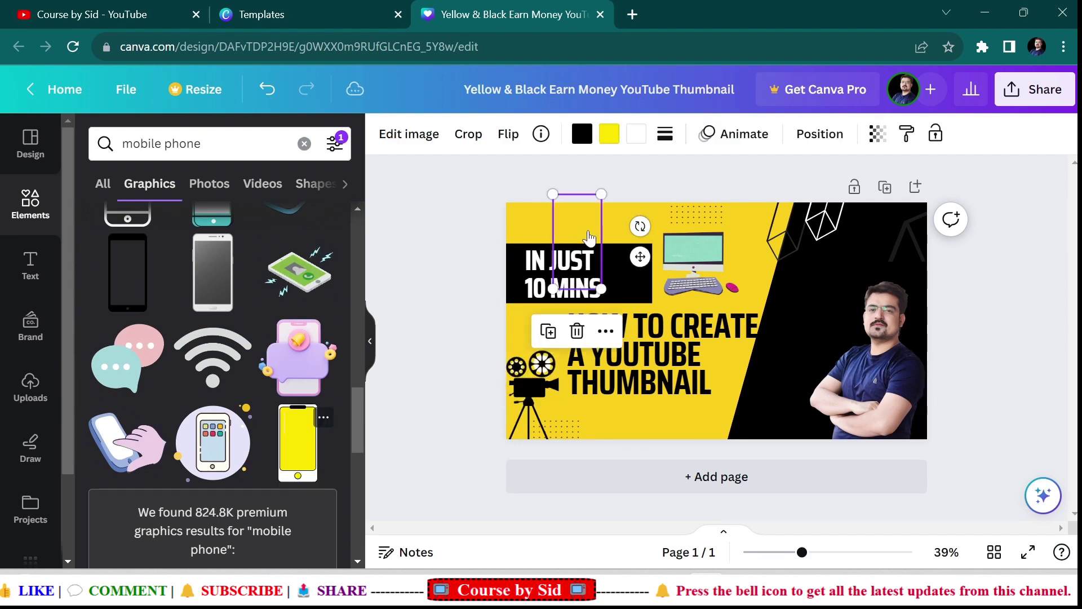
left_click_drag(601, 288, 654, 458)
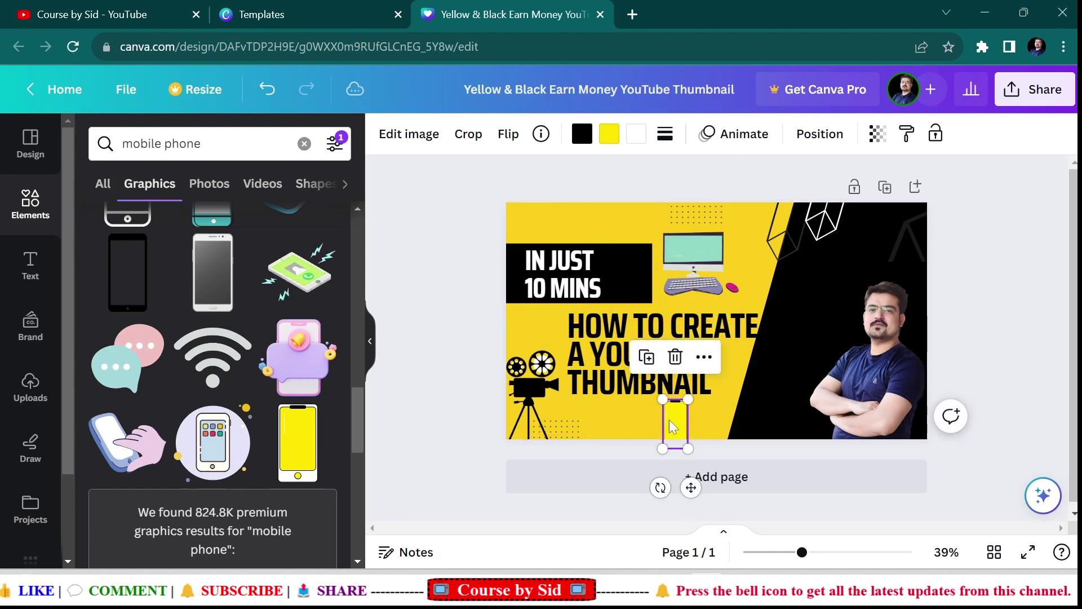
left_click(669, 420)
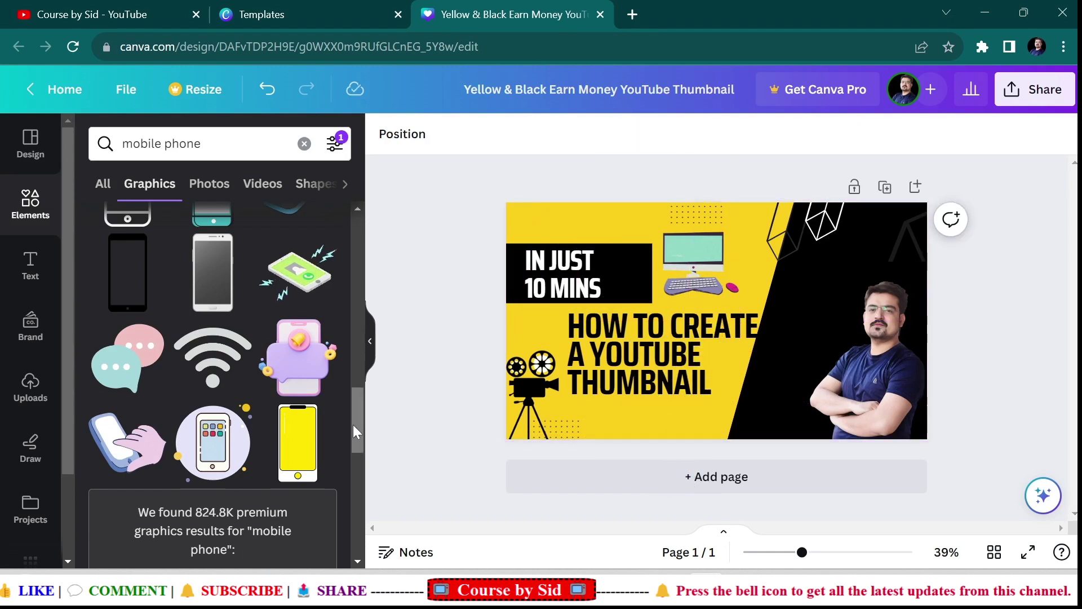
mouse_move(353, 425)
left_mouse_down()
mouse_move(360, 458)
mouse_move(359, 444)
left_mouse_up()
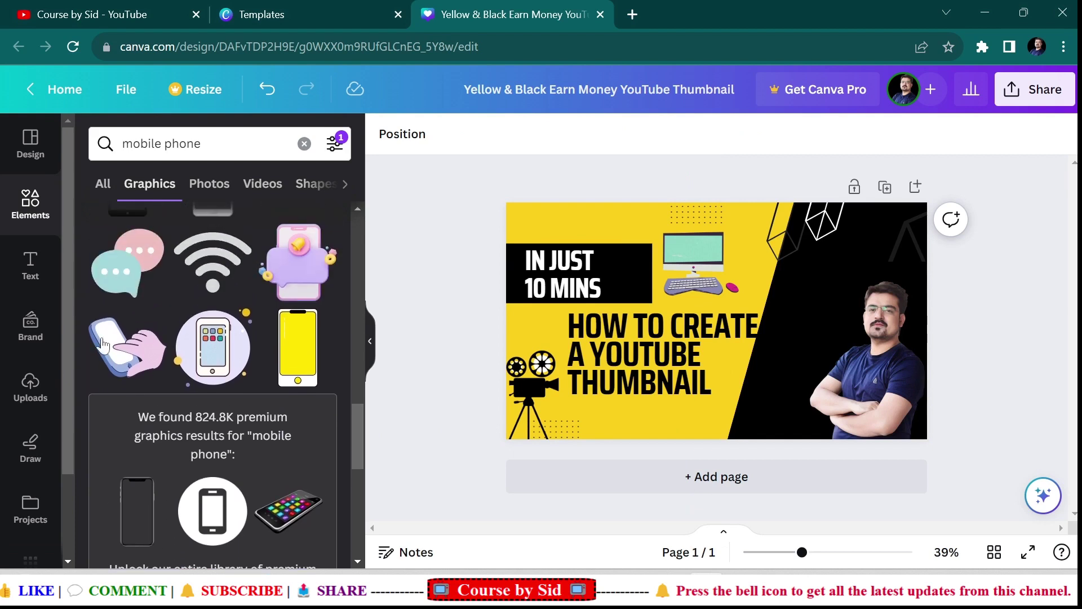
Add the hand-holding-phone graphic, shrink it small and place it beneath the headline.
left_click_drag(114, 349, 647, 389)
left_click_drag(737, 349, 708, 425)
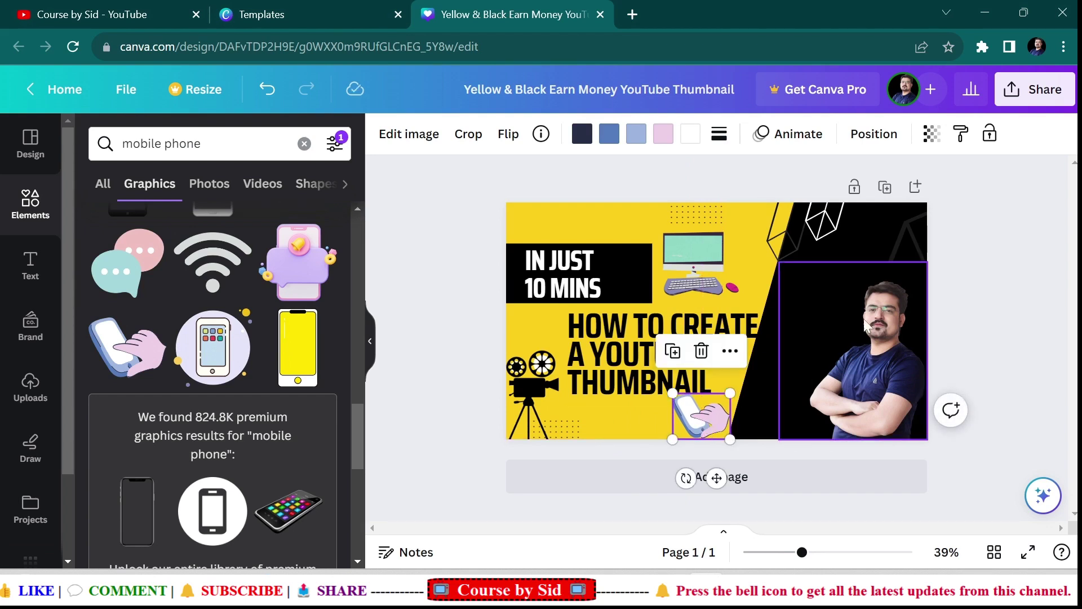
left_click(995, 283)
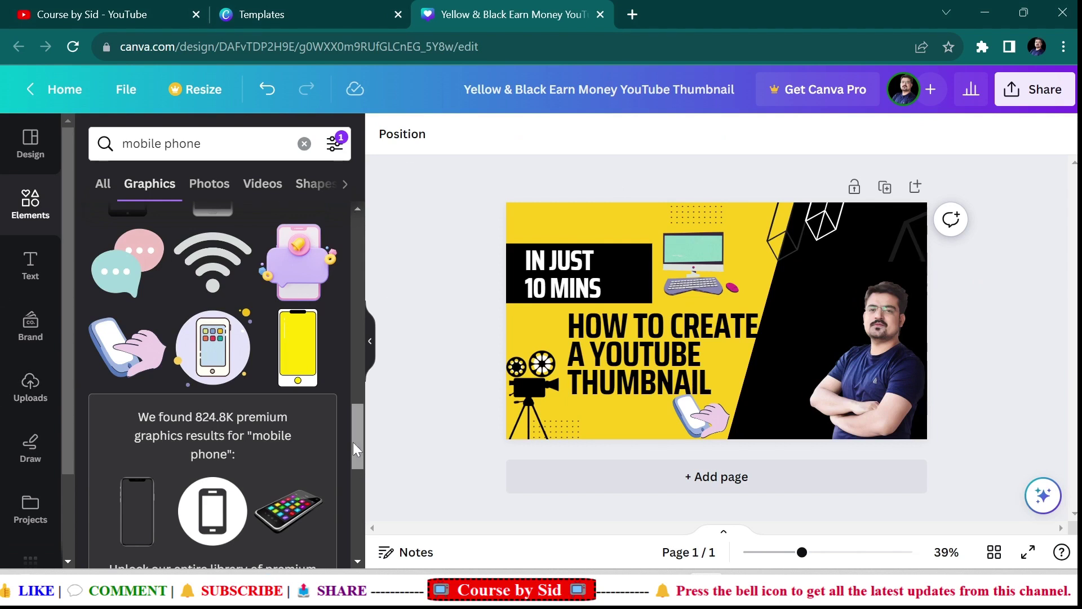
left_click_drag(353, 442, 367, 201)
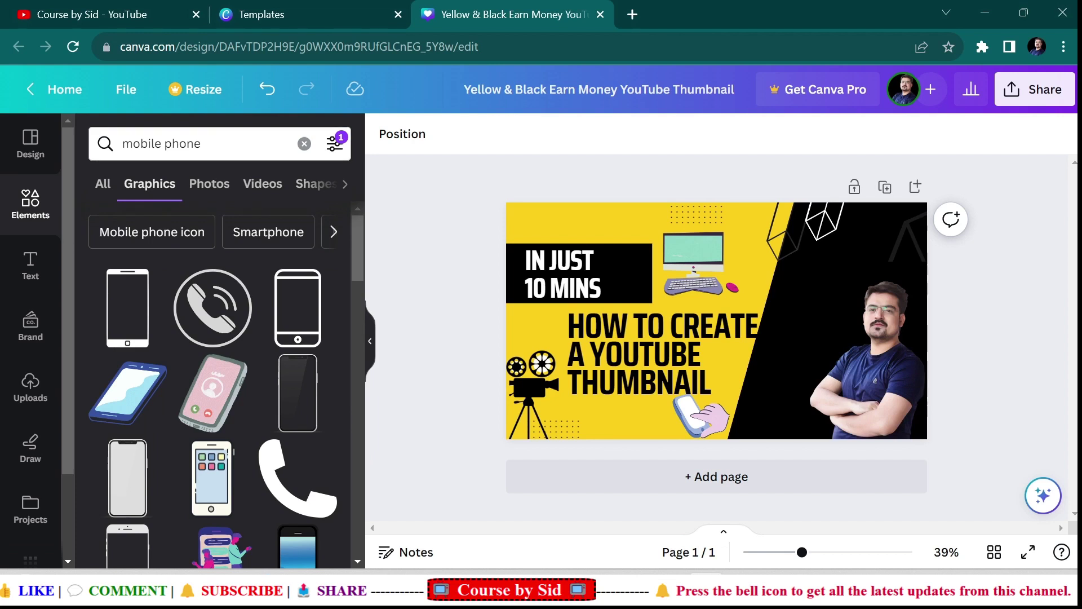
left_click(134, 144)
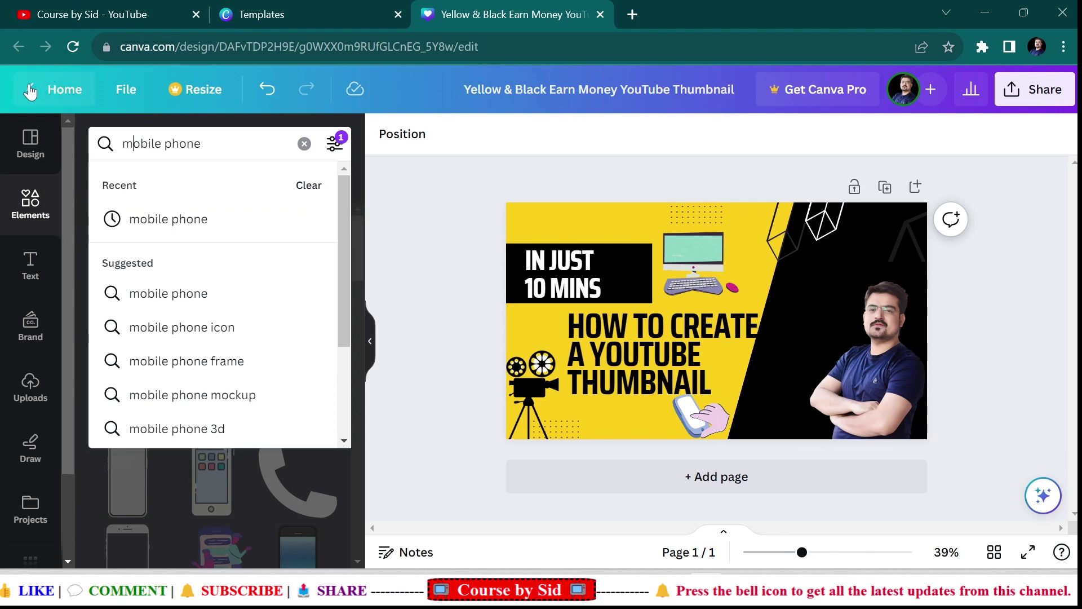
left_click(393, 204)
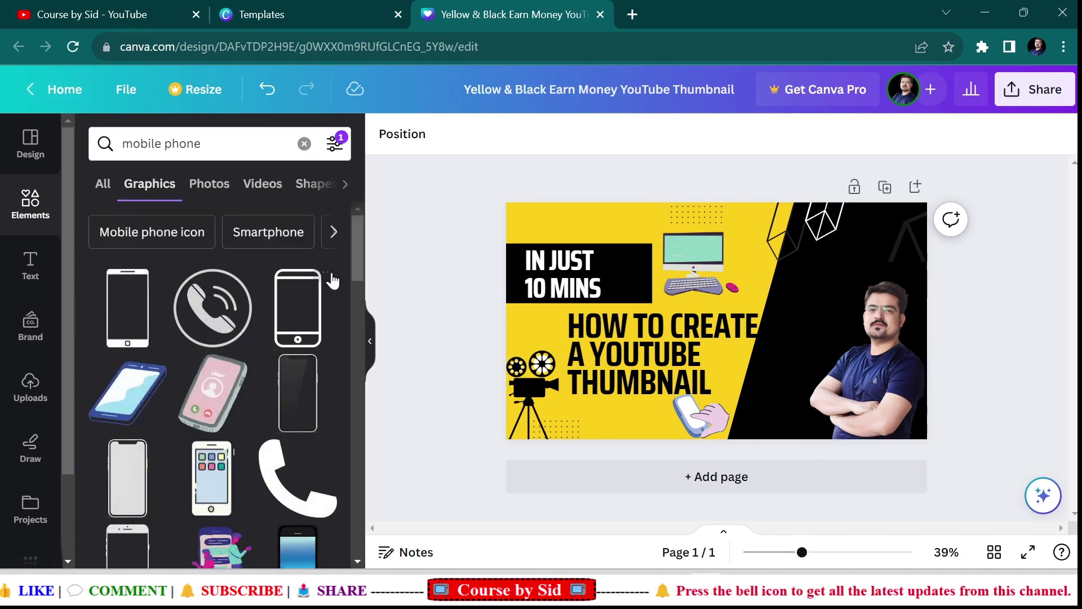
mouse_move(357, 245)
left_mouse_down()
mouse_move(367, 317)
mouse_move(365, 253)
left_mouse_up()
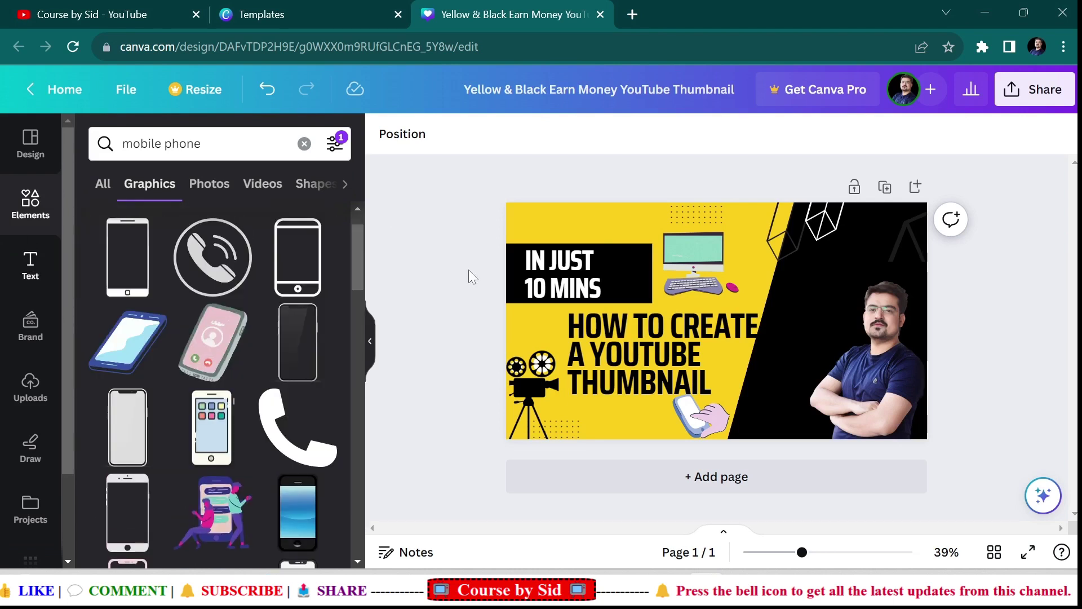
Colour the whole headline Bright red (#ff3131) and nudge it slightly left.
left_click(613, 340)
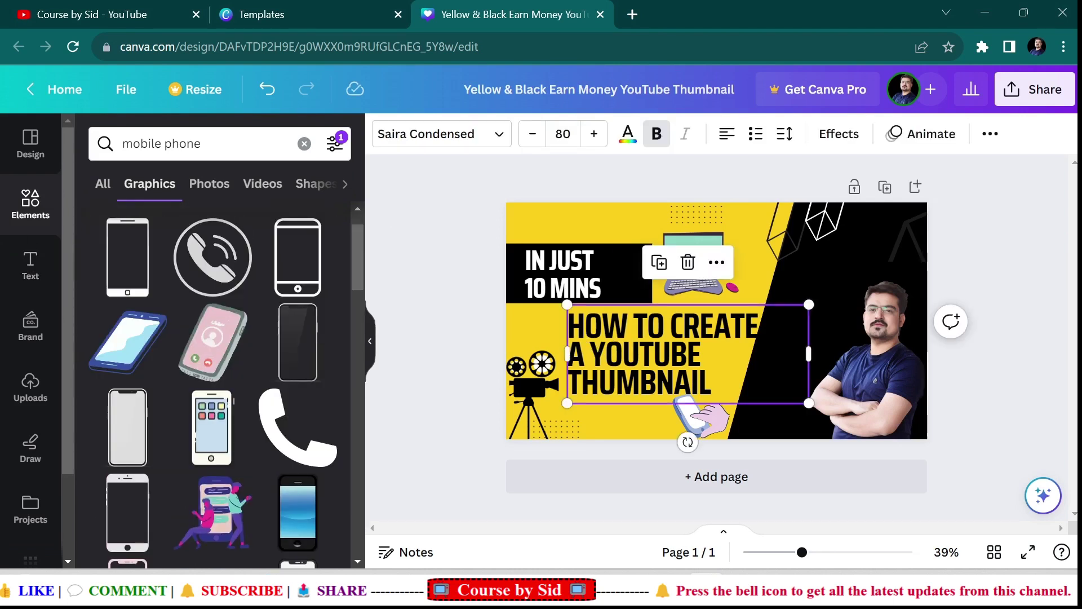
double_click(646, 354)
key("Escape")
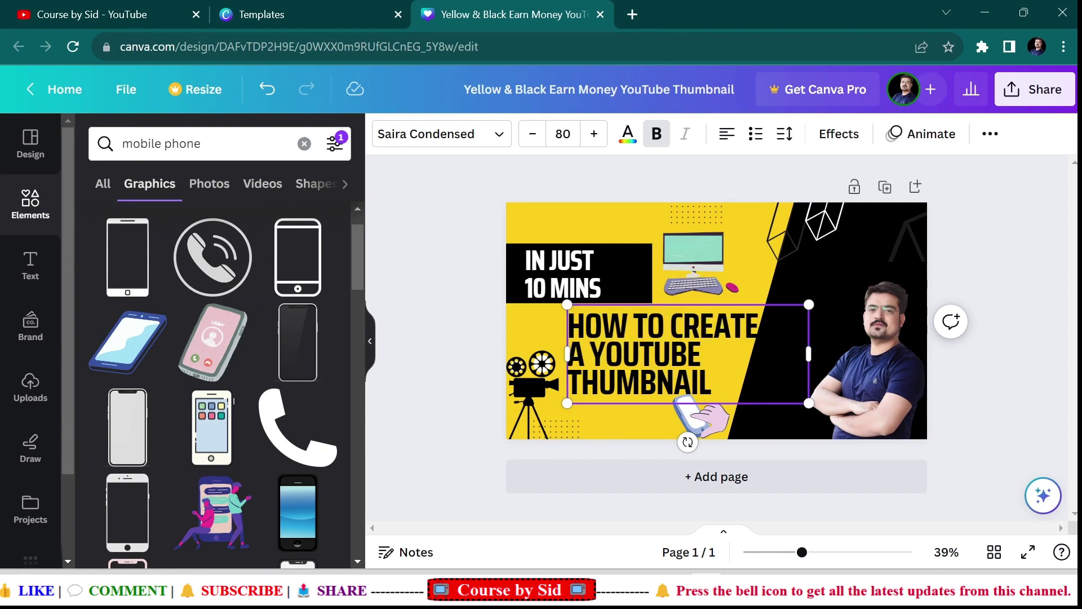
left_click_drag(712, 389, 574, 206)
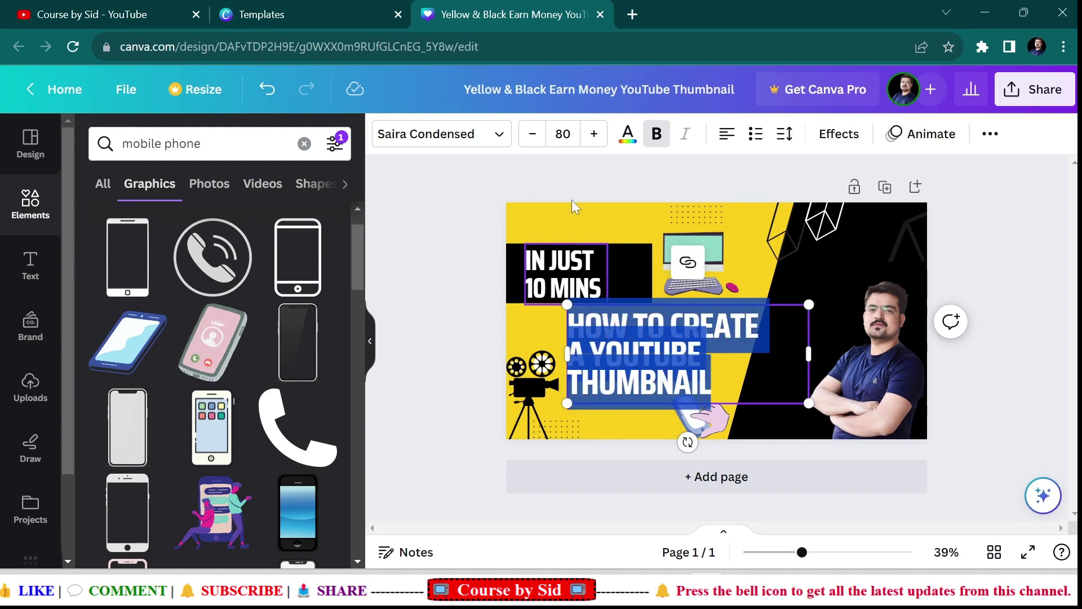
left_click(629, 140)
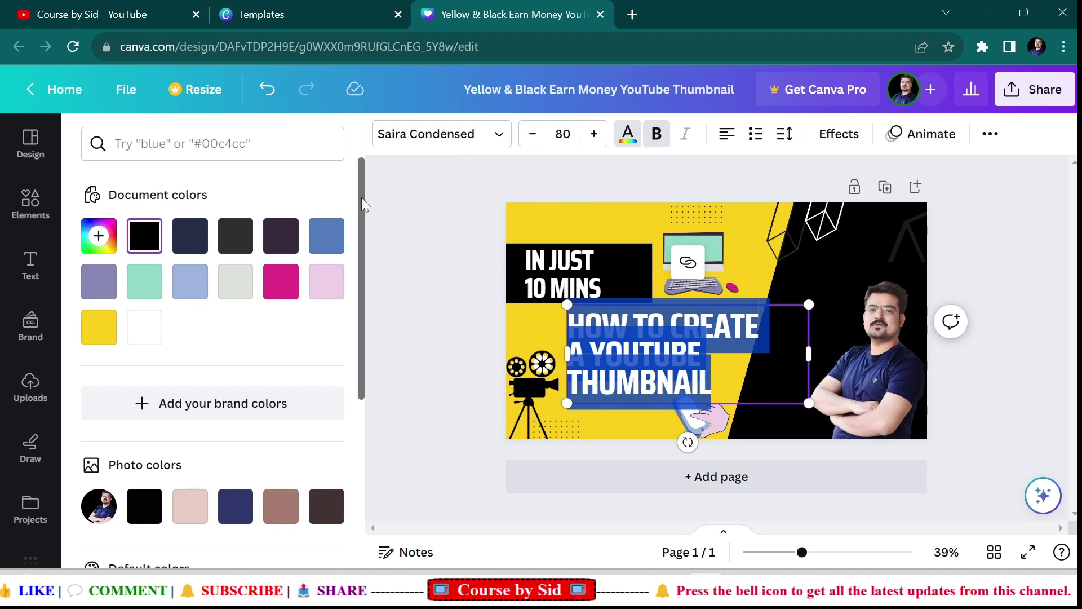
left_click_drag(361, 197, 371, 412)
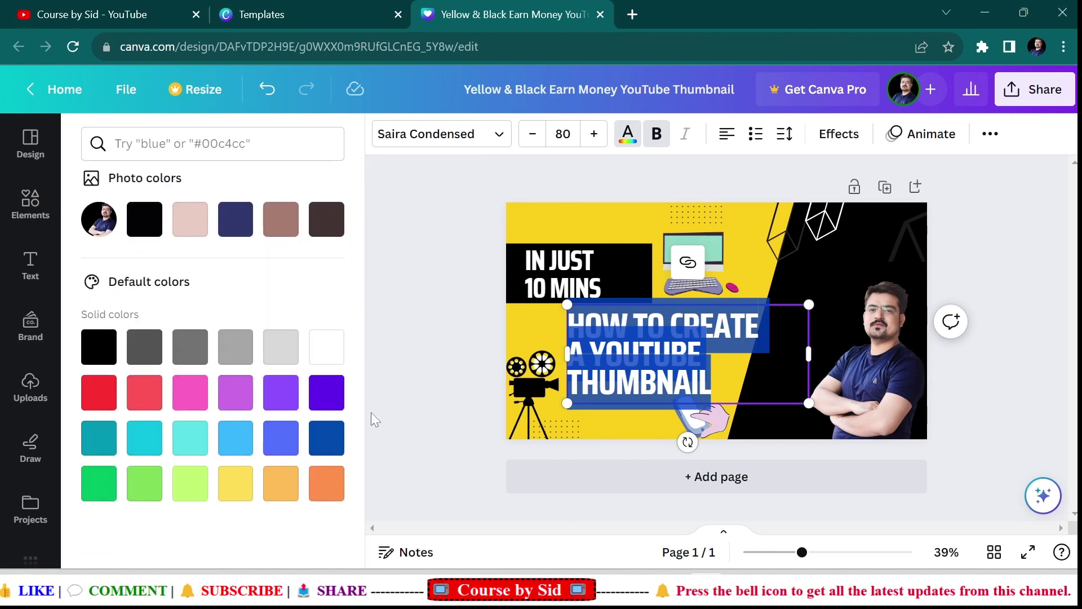
left_click(100, 395)
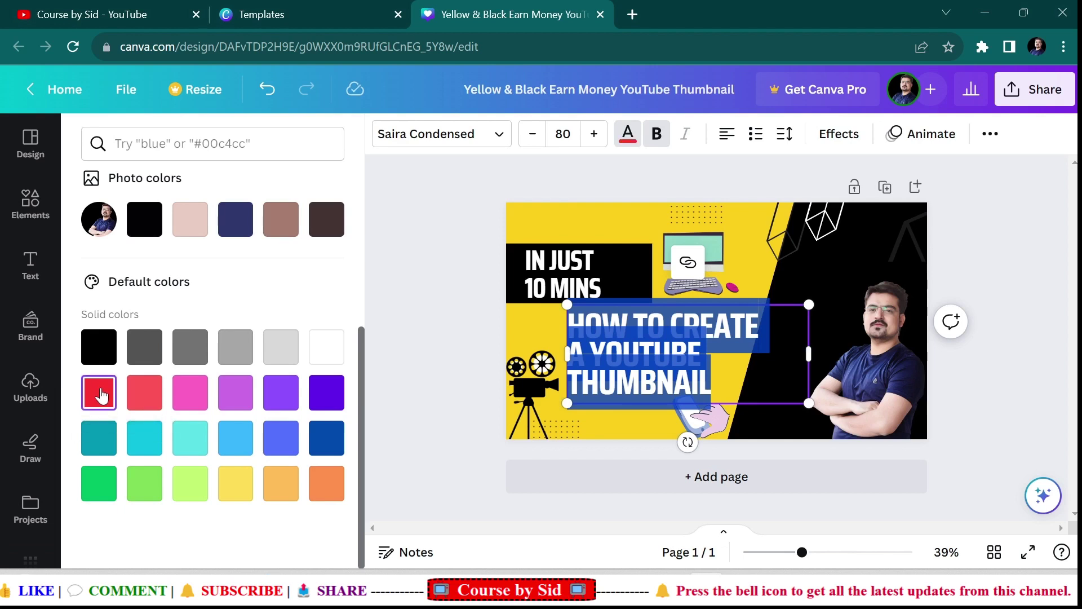
left_click(580, 217)
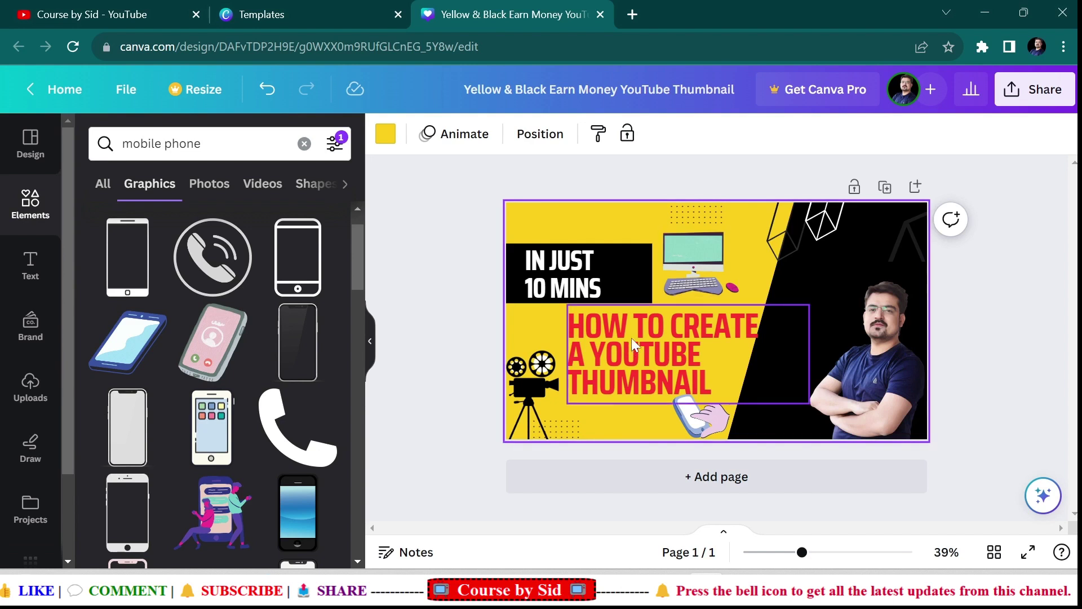
left_click_drag(631, 337, 622, 338)
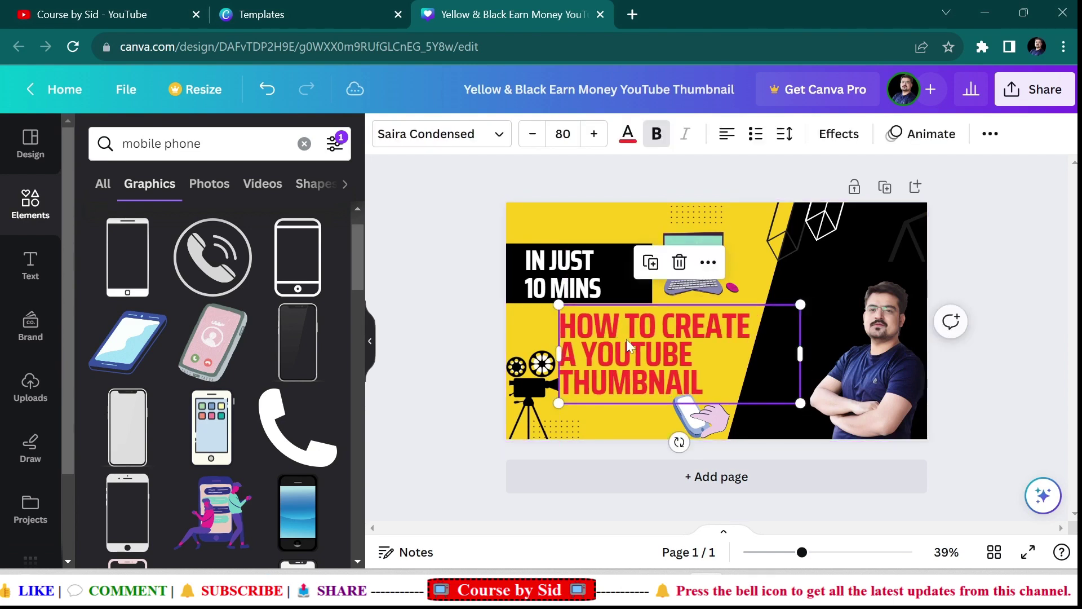
left_click(1025, 275)
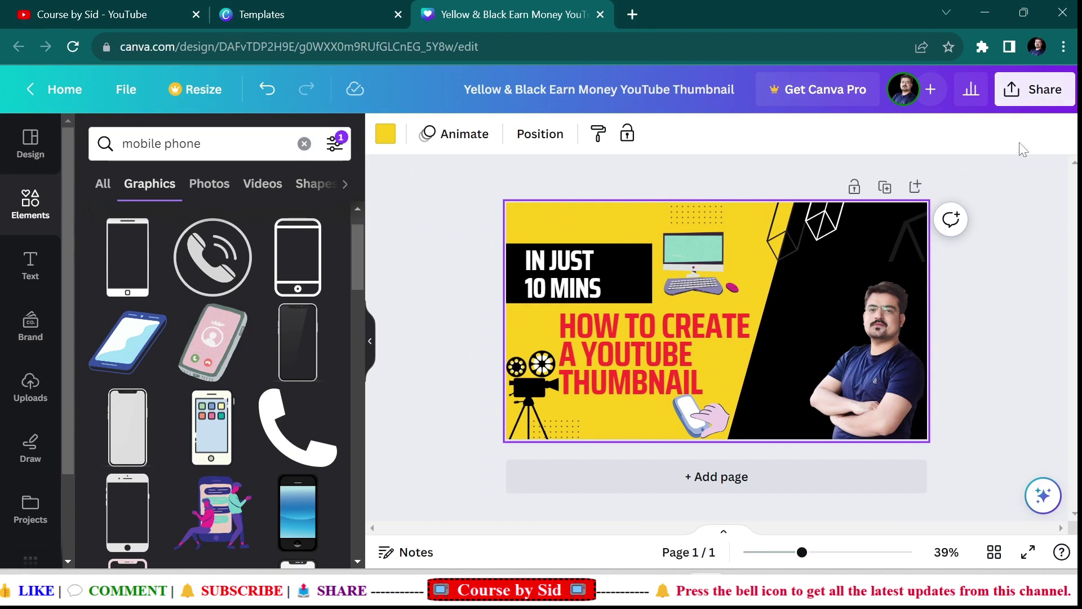
Download the design as PNG and confirm 'Yellow & Black Earn Money YouTube Thumbnail.png' finished downloading.
left_click(1049, 97)
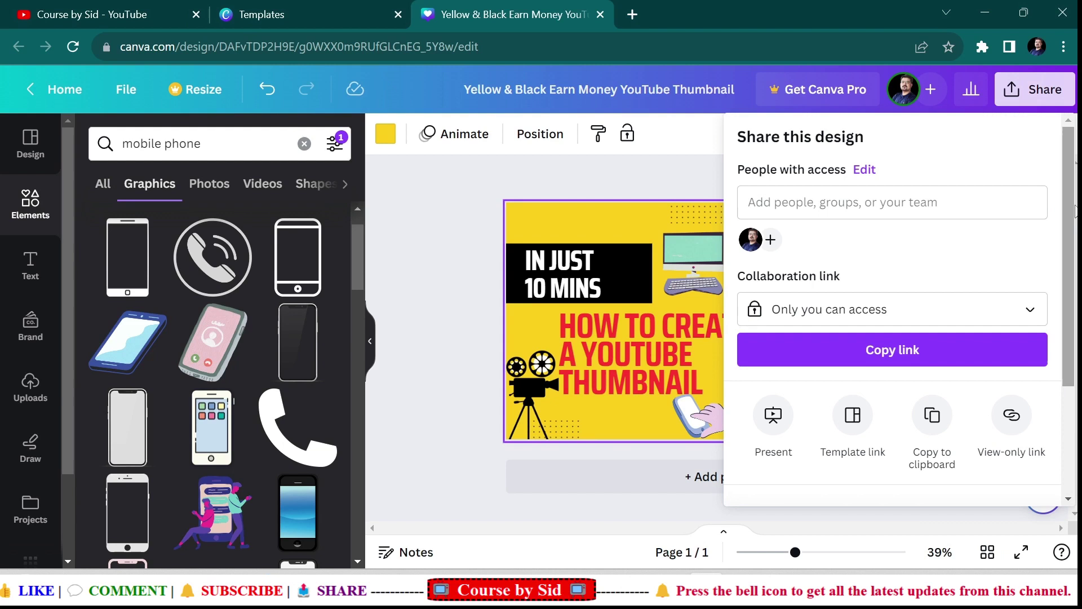
scroll(1076, 211, "down", 3)
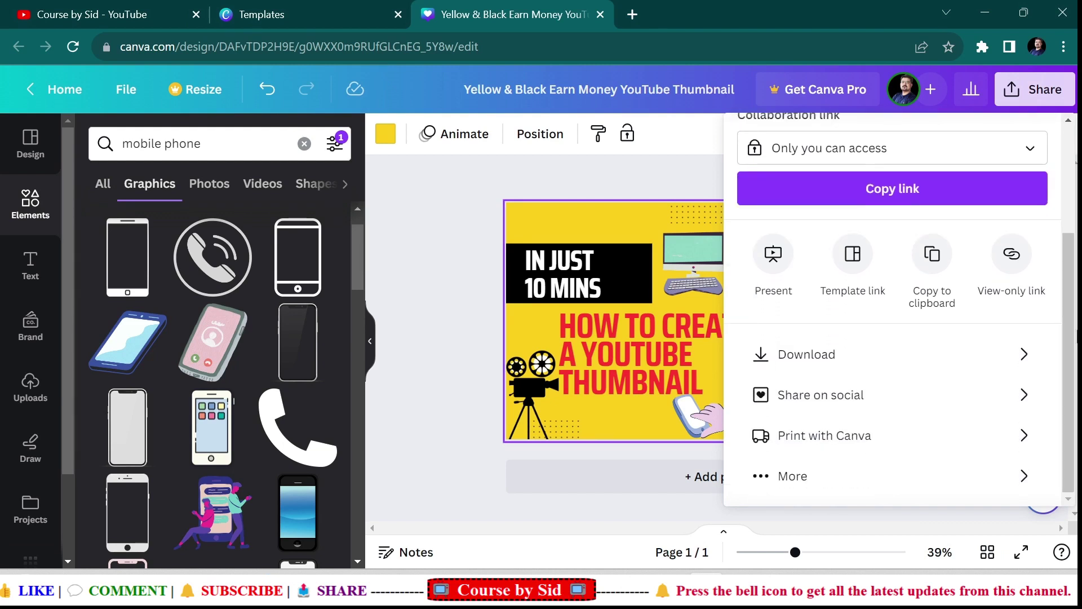
left_click(985, 355)
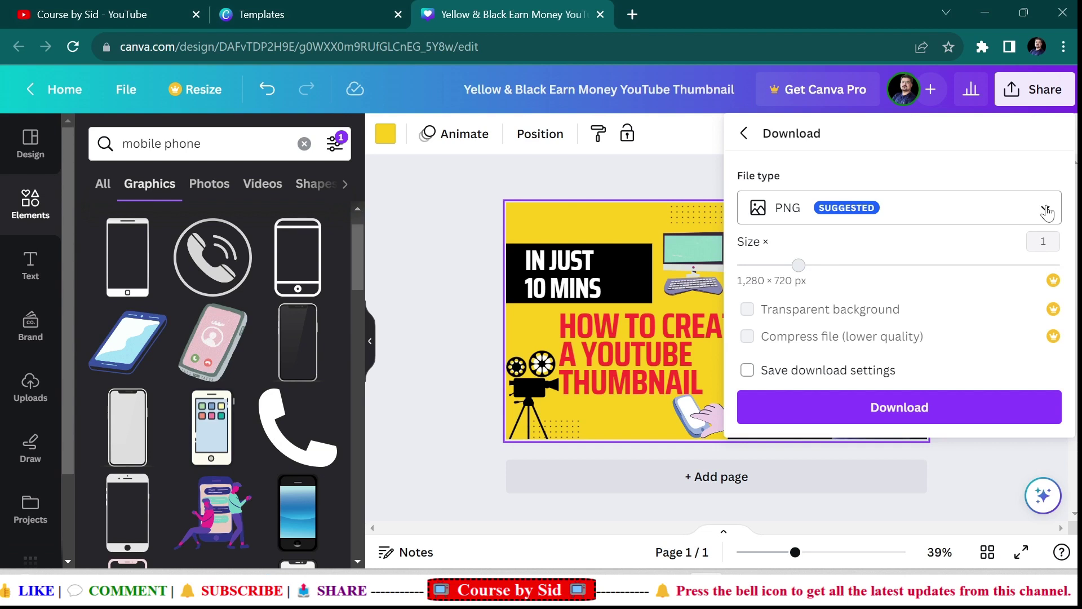
left_click(1045, 210)
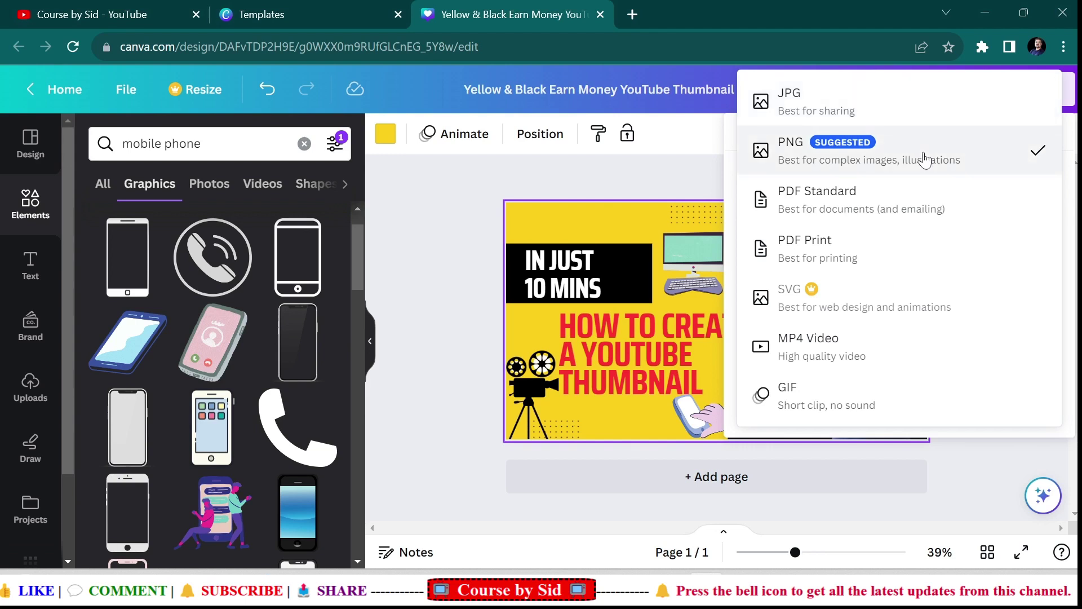
left_click(926, 158)
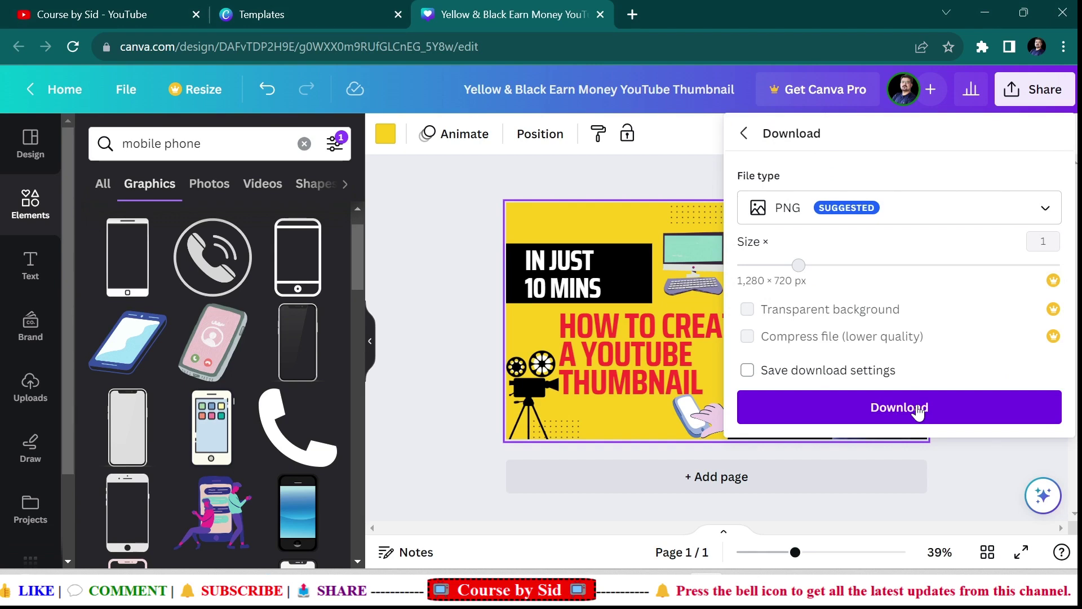
left_click(918, 409)
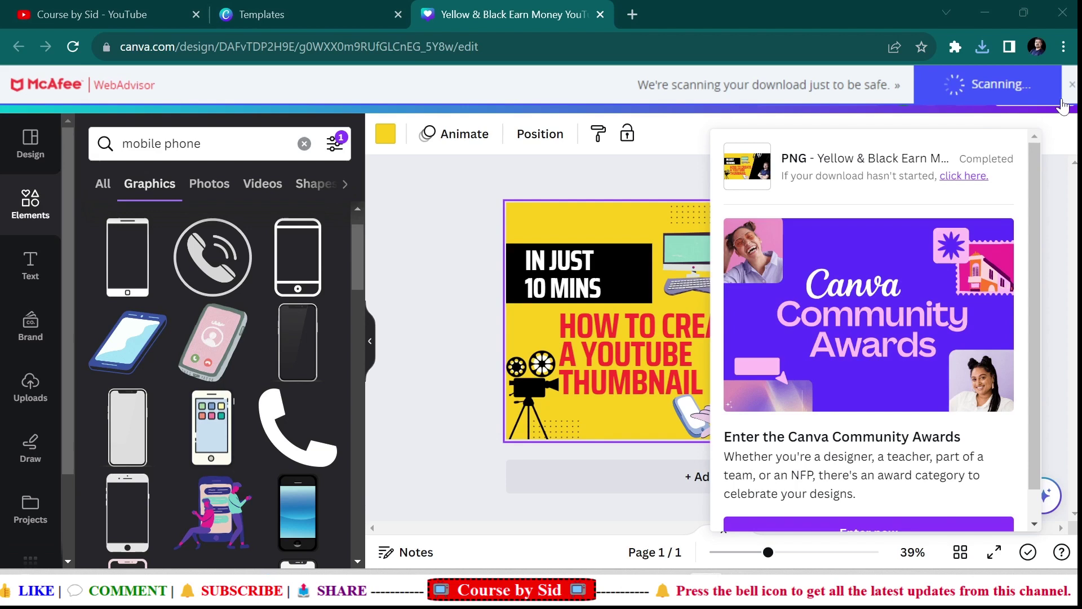
left_click(982, 49)
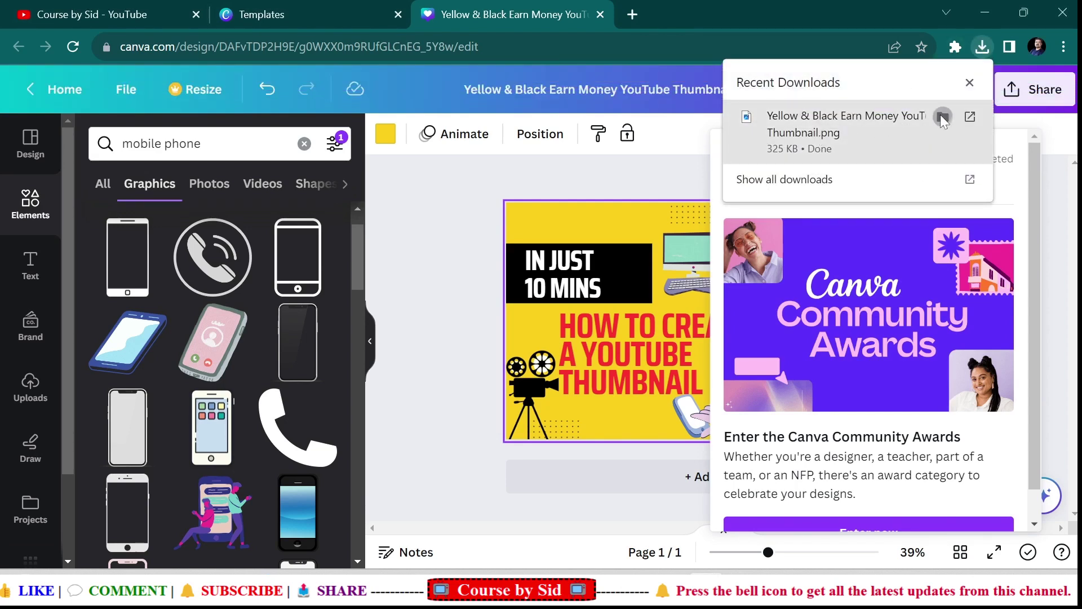
Open 'Yellow & Black Earn Money YouTube Thumbnail' from the Downloads folder to view it.
left_click(942, 116)
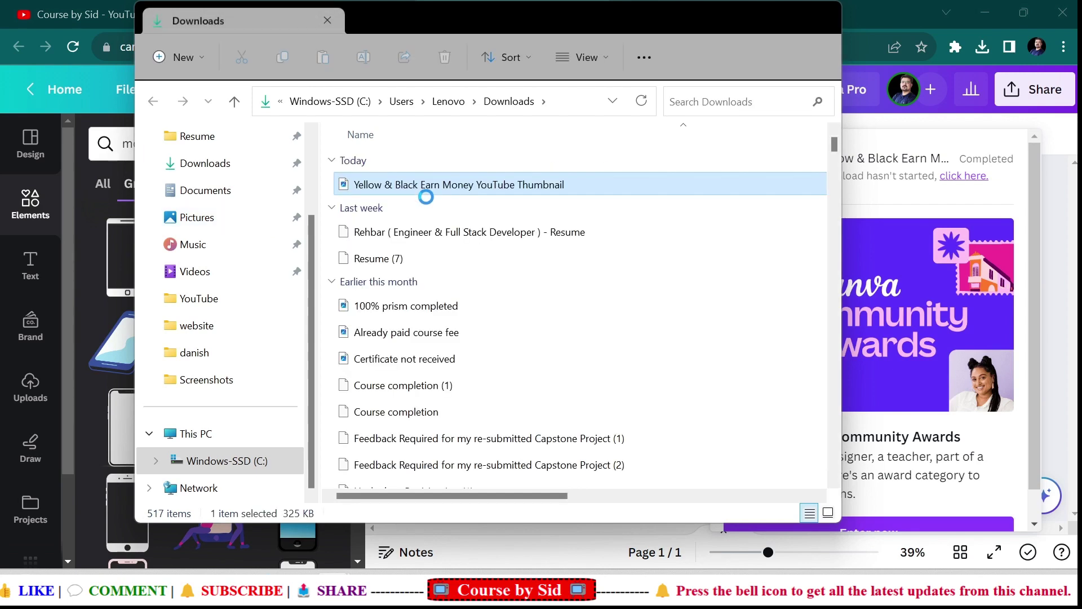
double_click(423, 185)
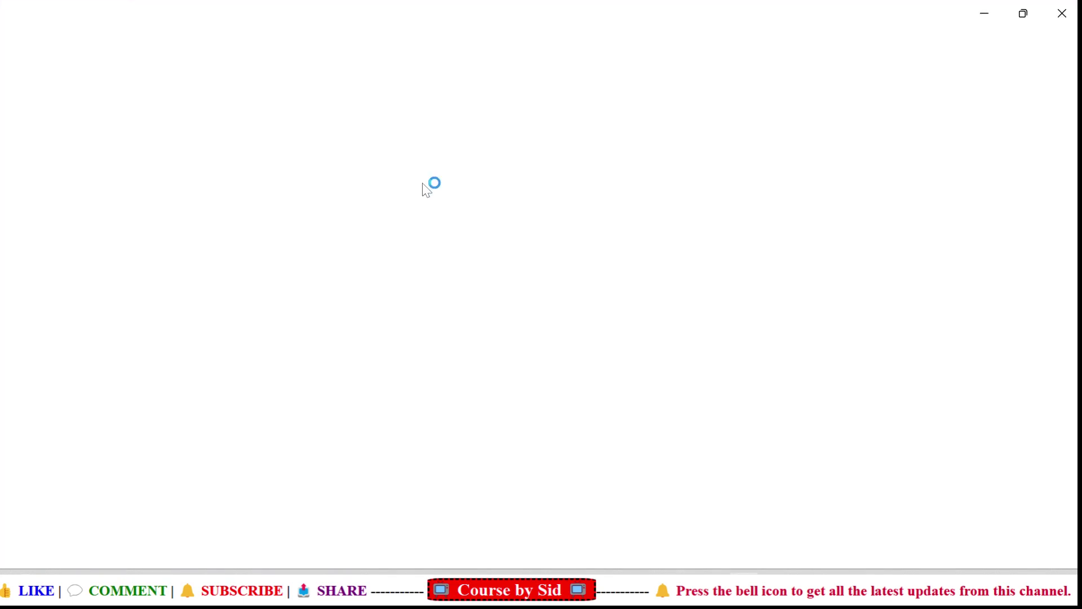